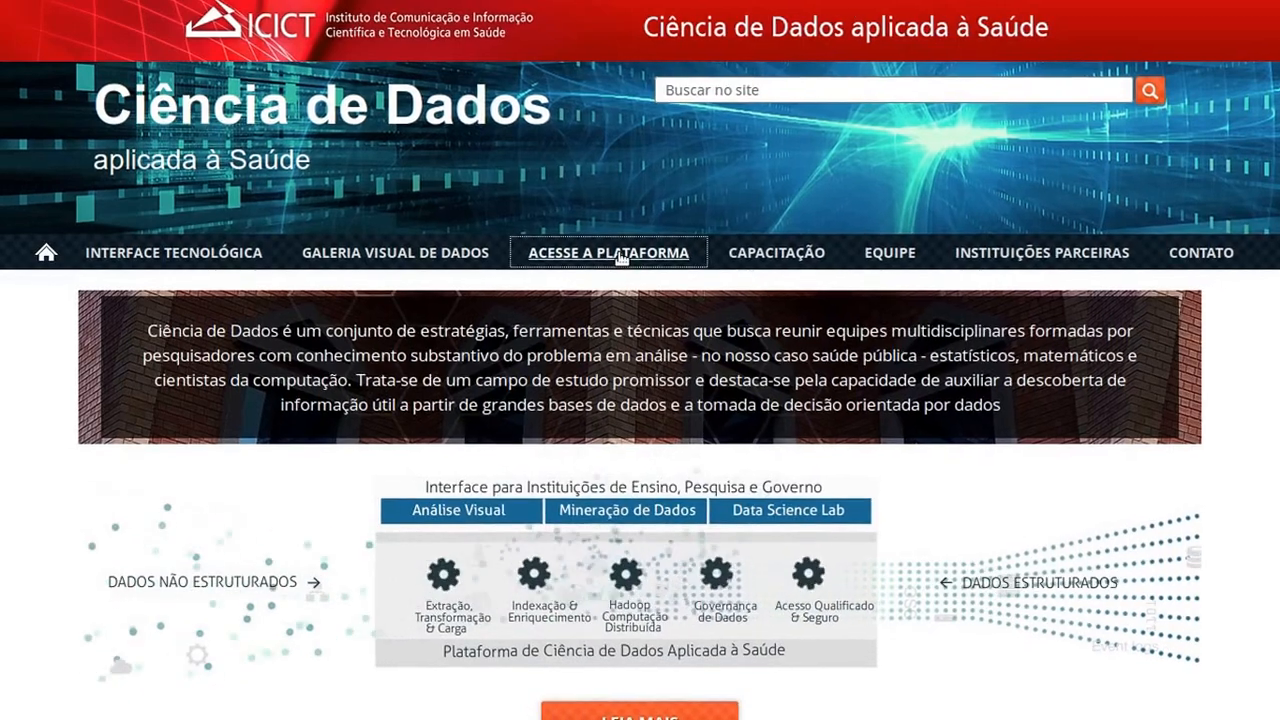
Step: Enter the platform's Análise Visual area and open the Nascimentos dashboard with the SINASC data
click(619, 262)
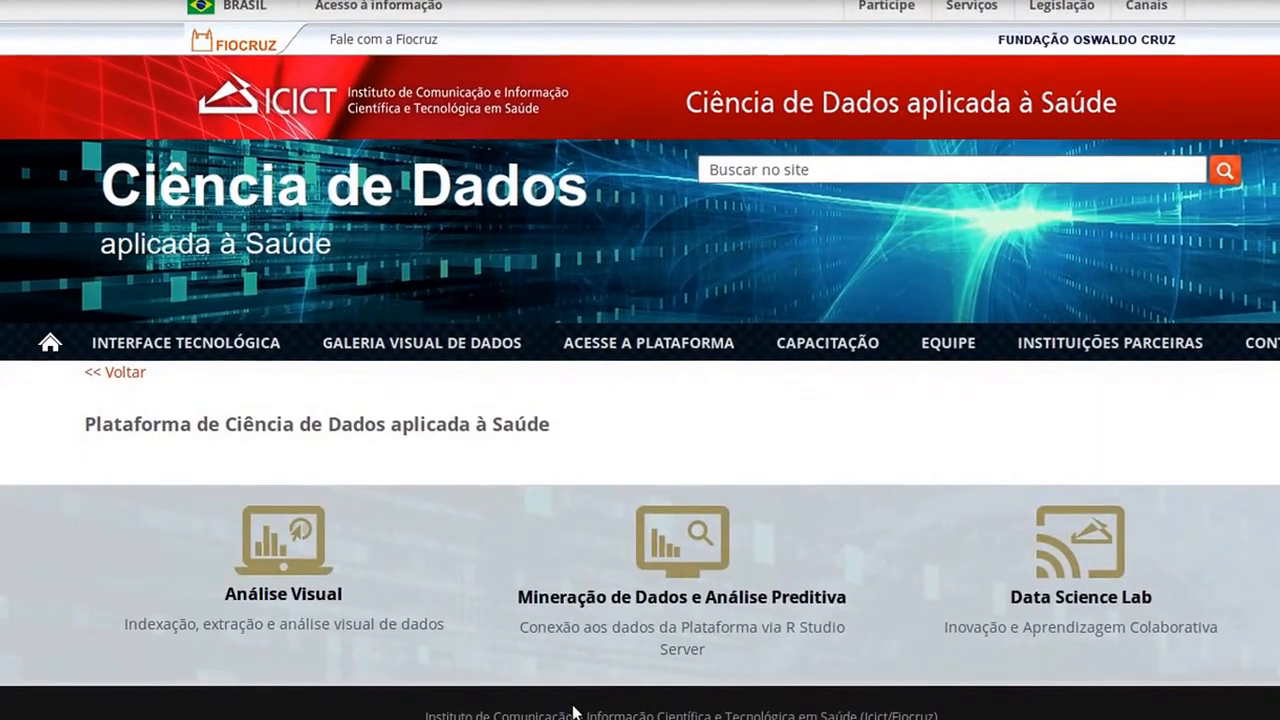
click(268, 545)
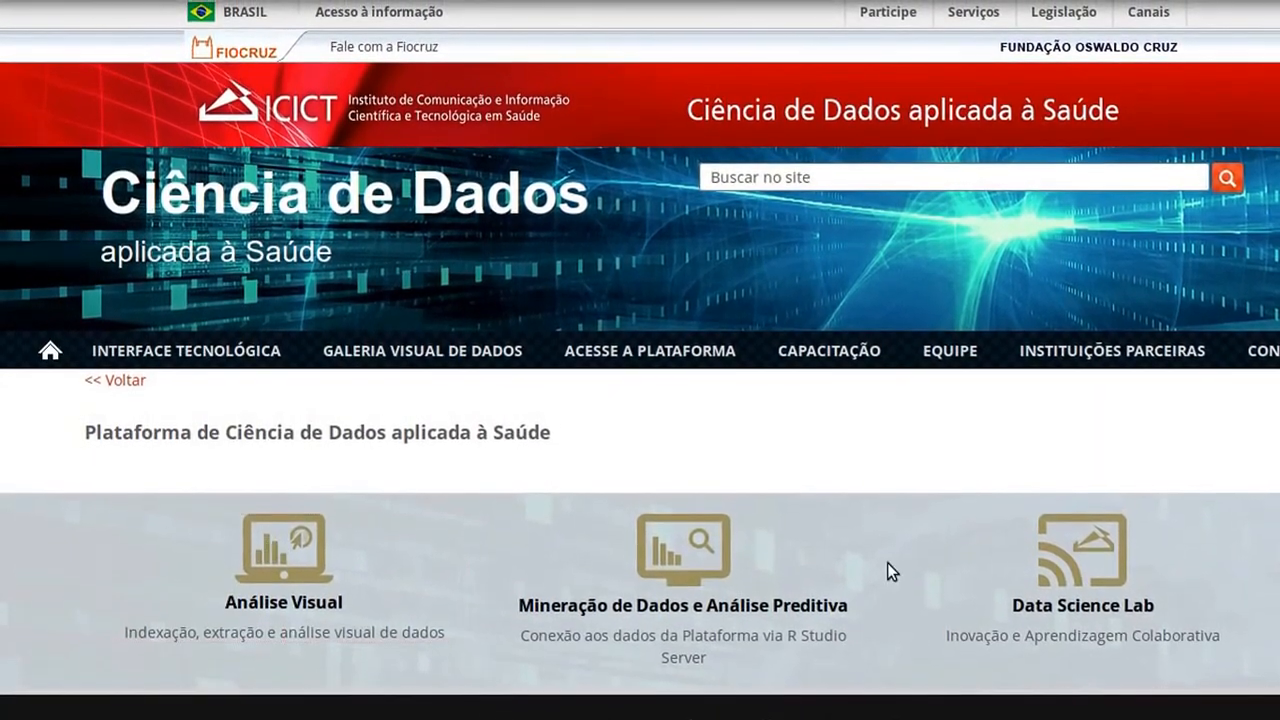
scroll(640, 450, down, 2)
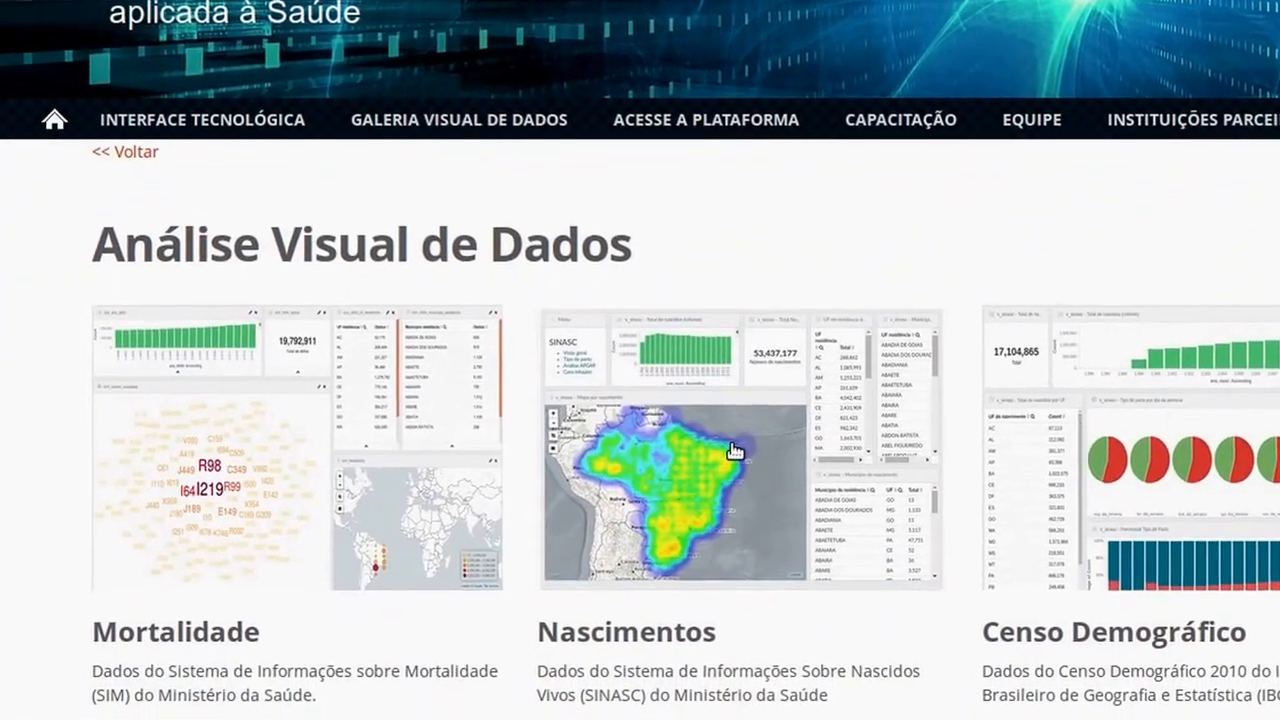
click(706, 493)
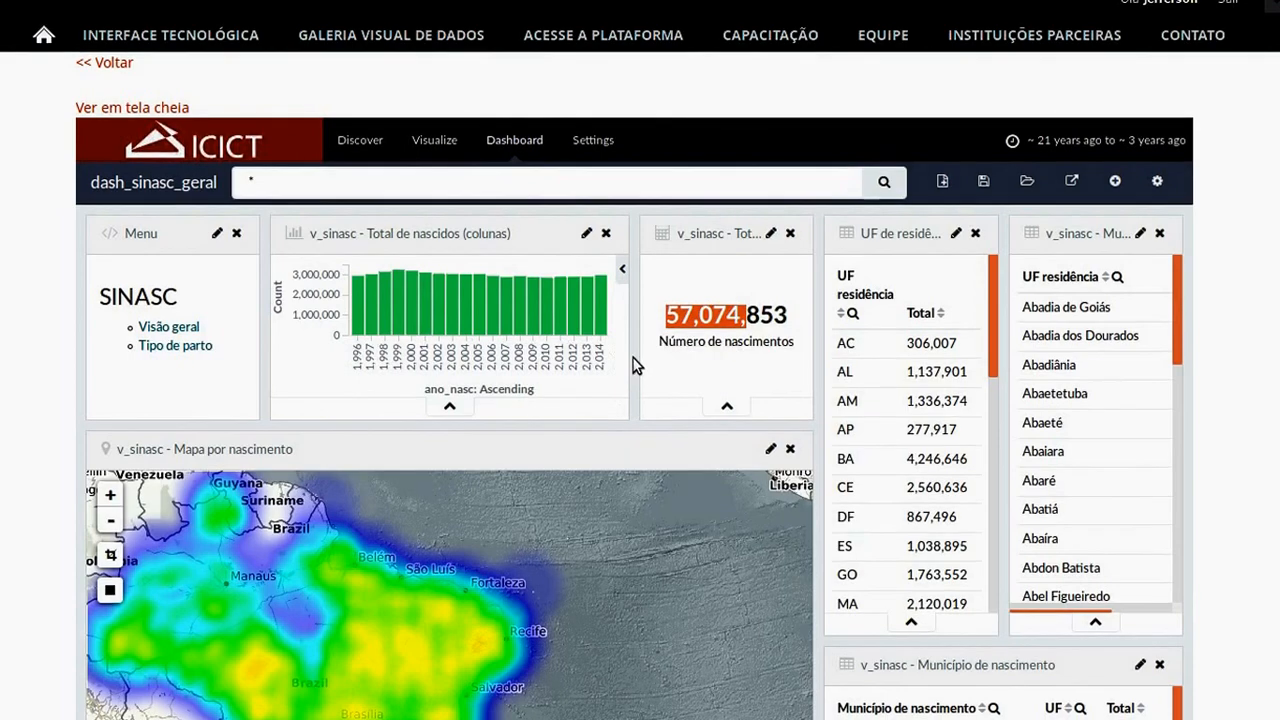
Step: Filter the births dashboard by the residence state AM and remove that filter again
click(745, 356)
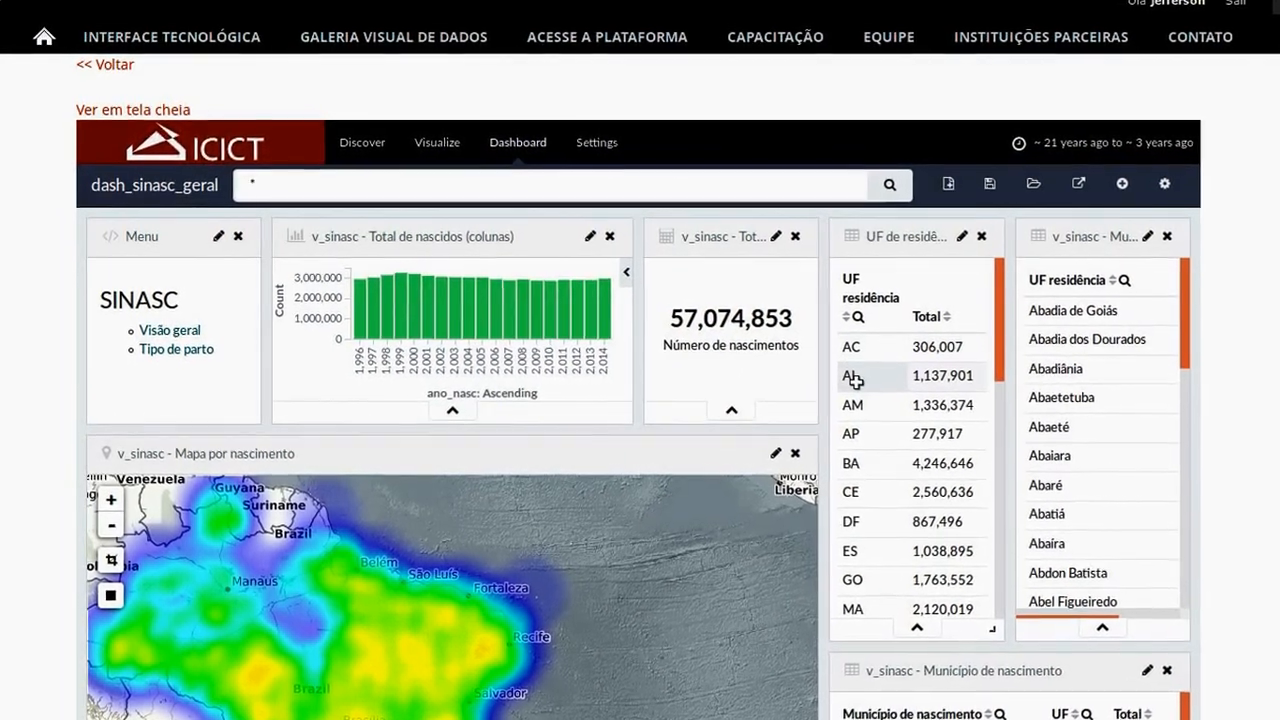
click(880, 422)
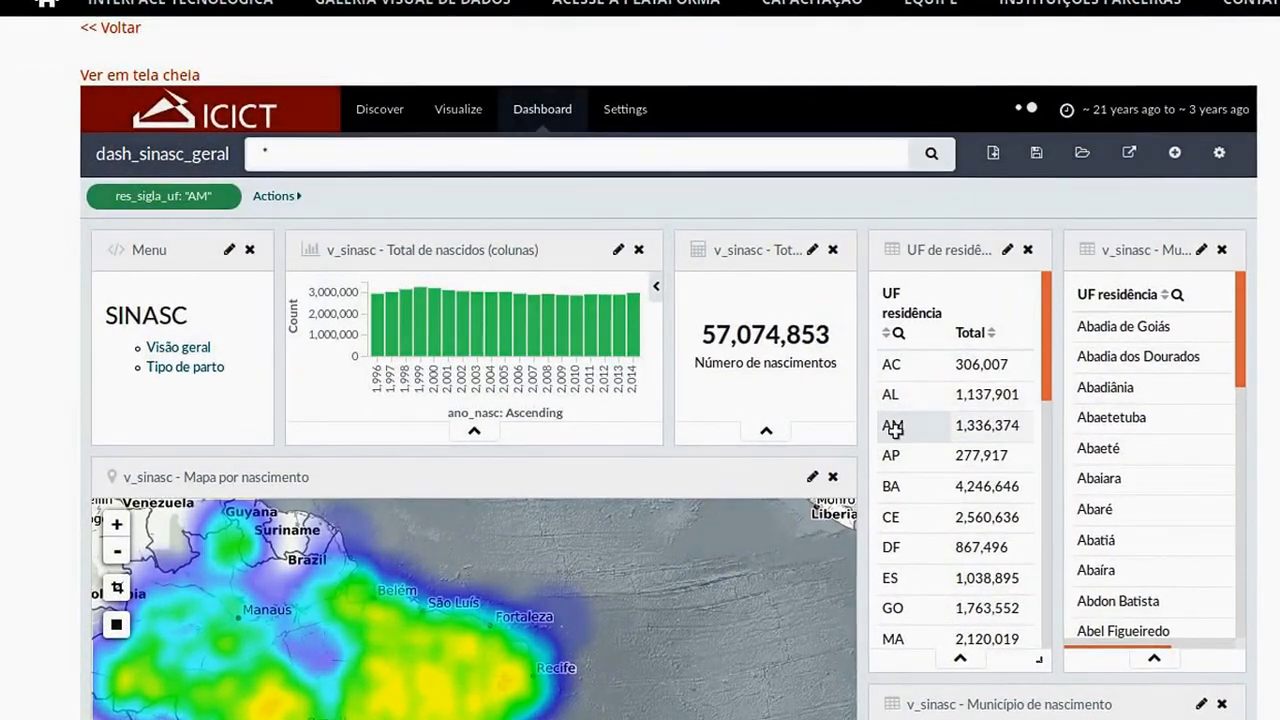
mouse_move(361, 351)
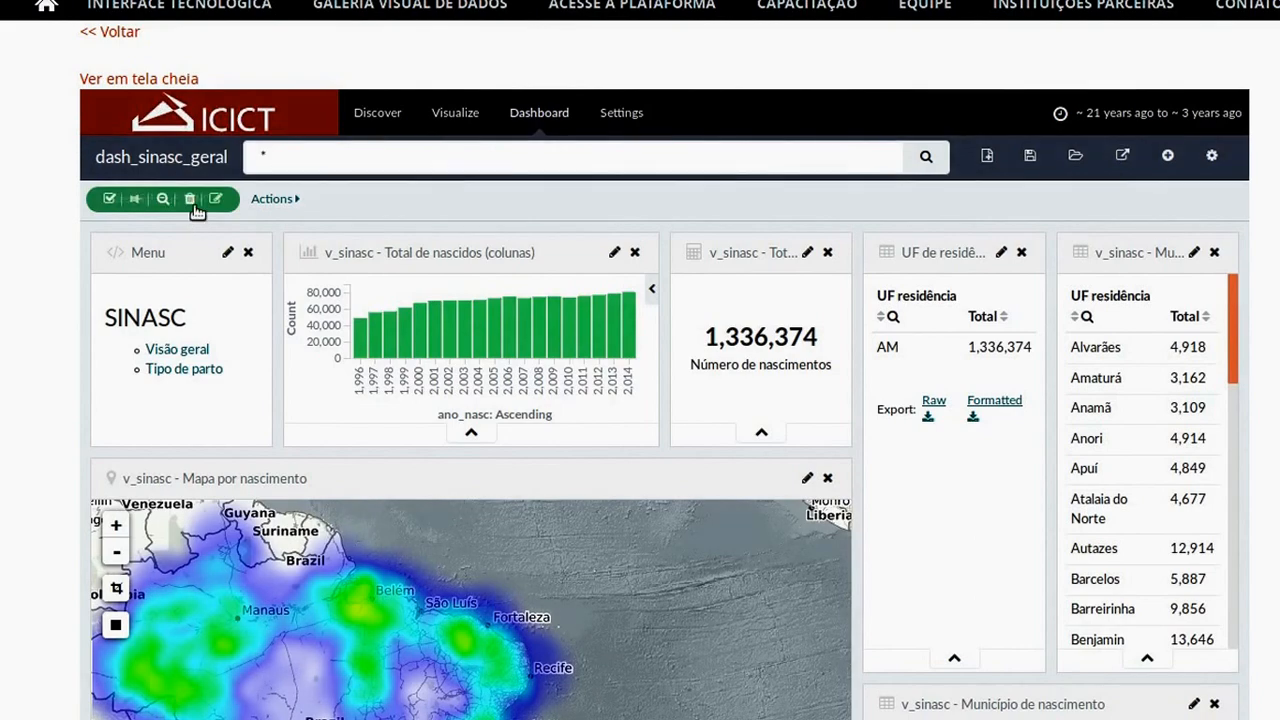
mouse_move(190, 204)
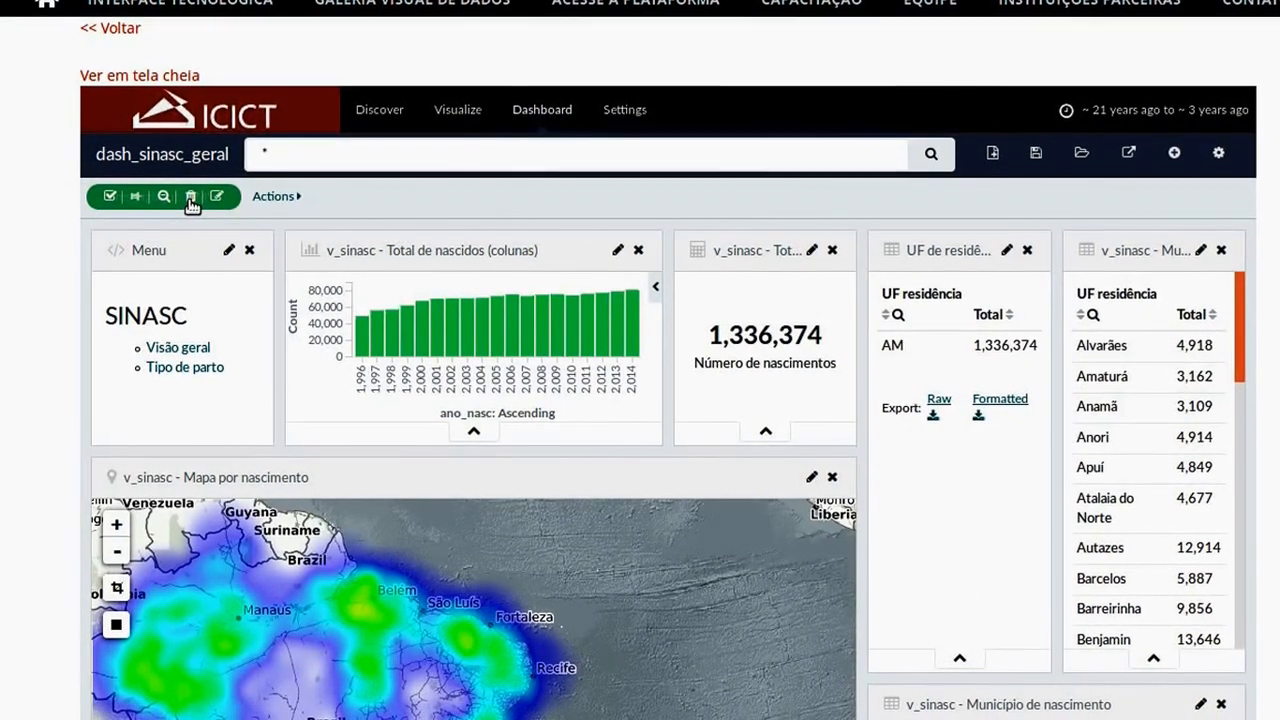
click(190, 200)
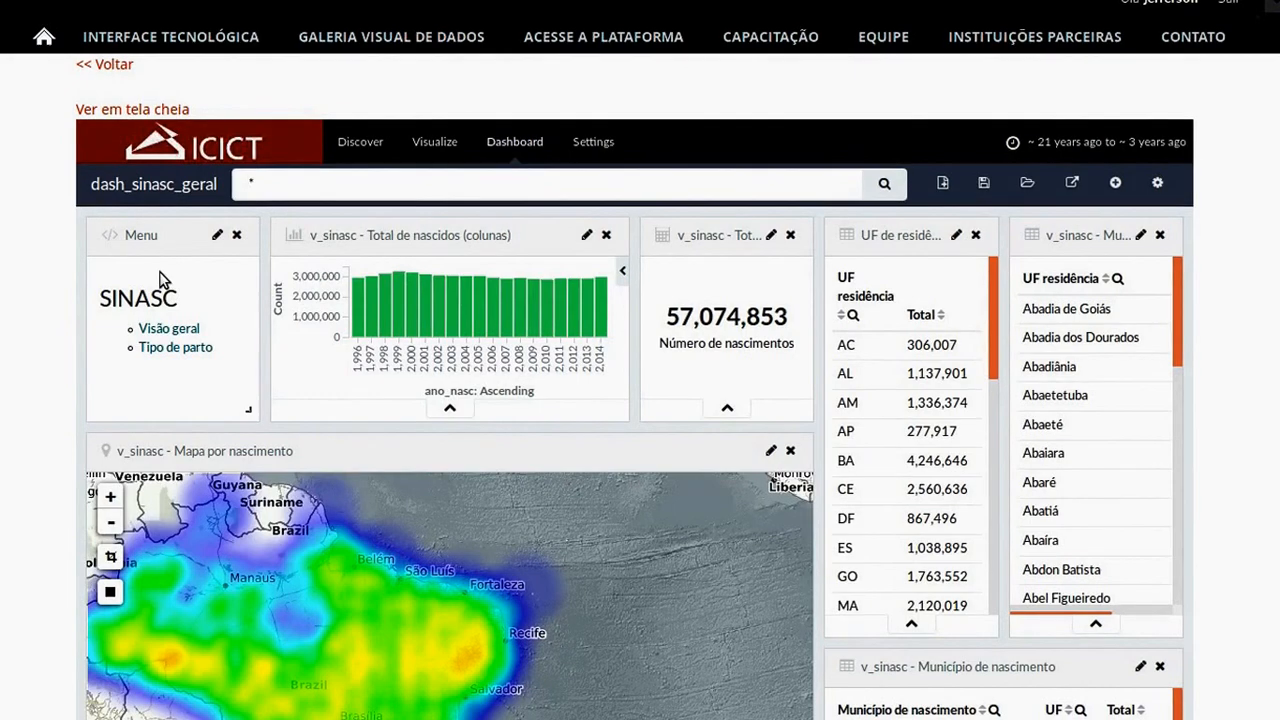
Step: Open the individual datasus-sinasc records in Discover and expand the first record
click(368, 145)
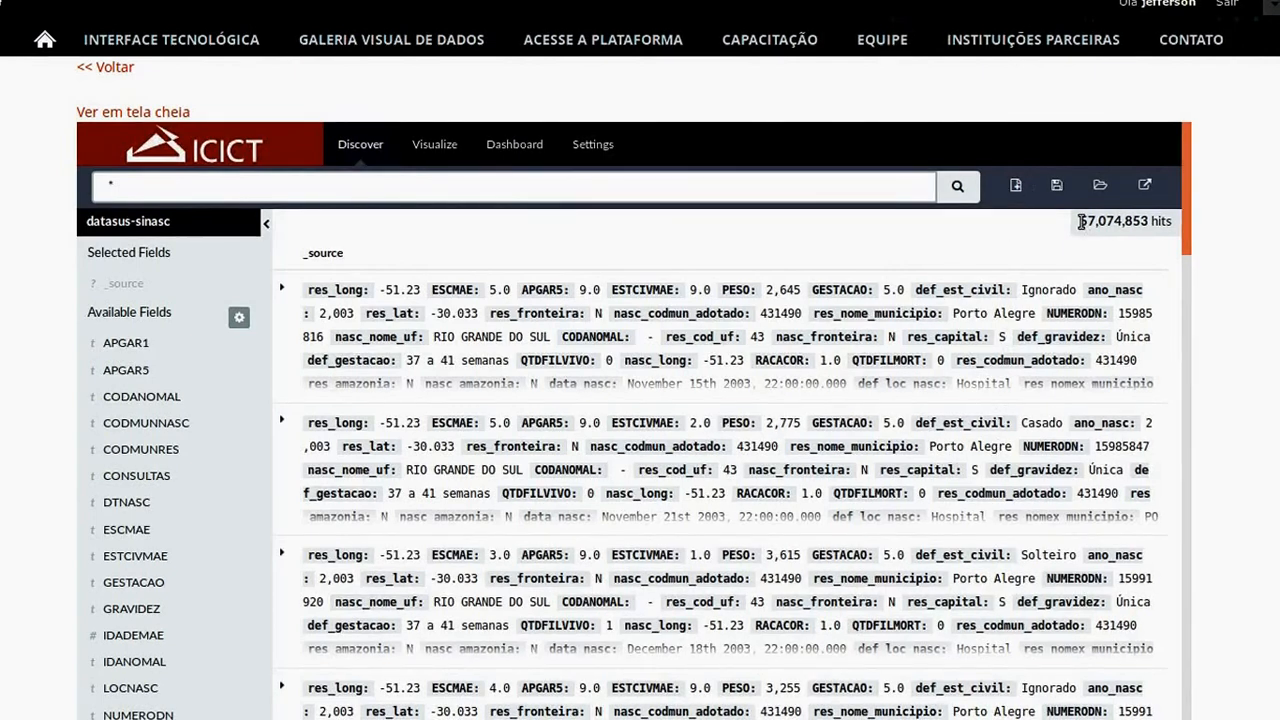
drag(1081, 221, 1106, 229)
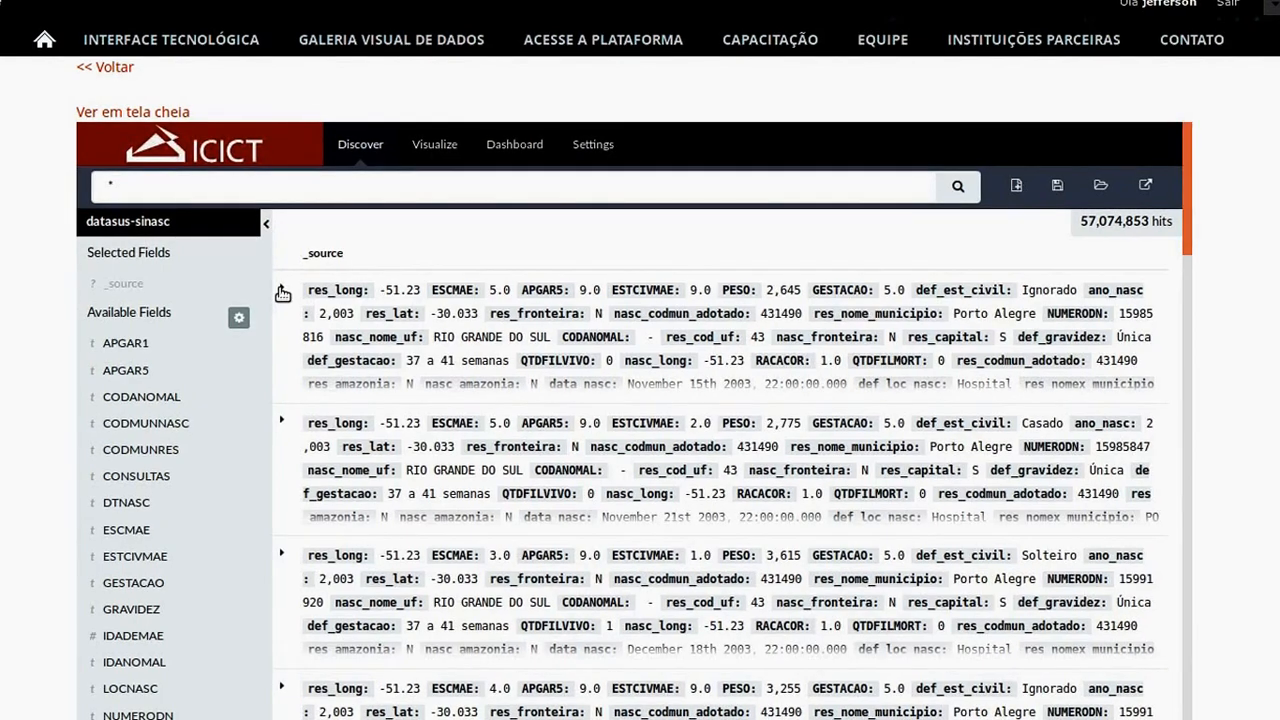
click(410, 316)
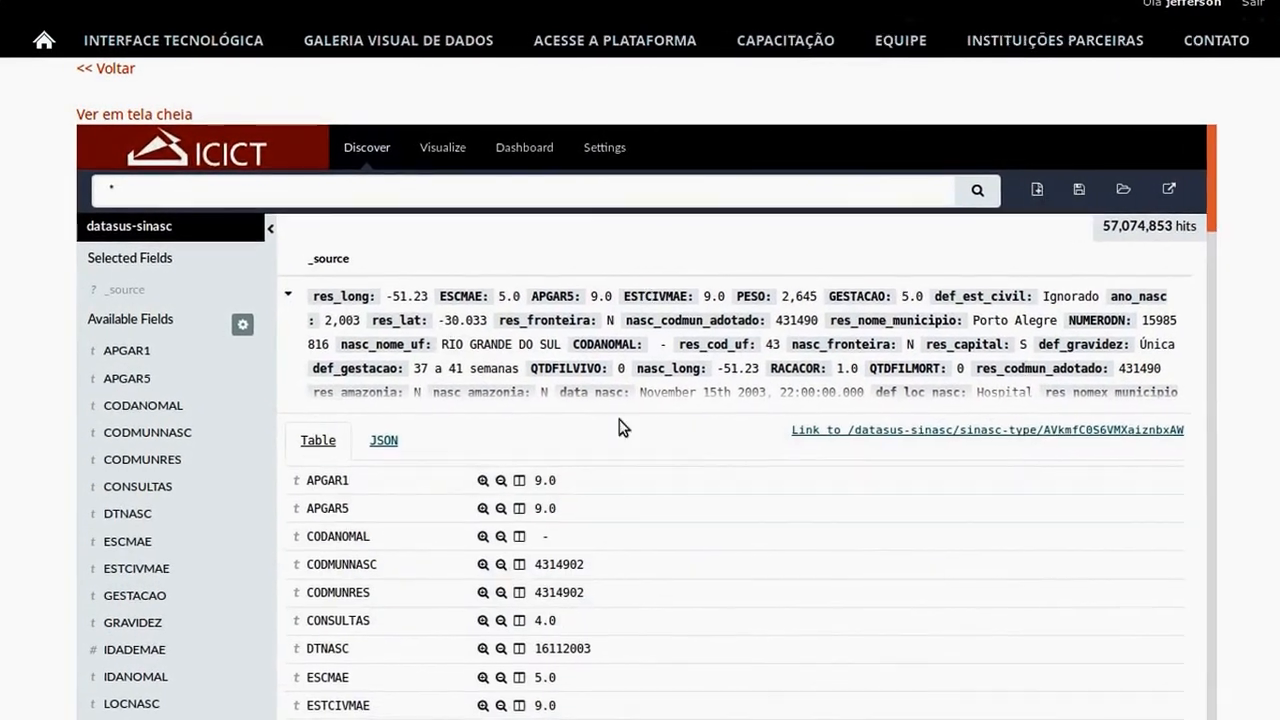
Step: Filter the records for the IDADEMAE value 29 from the expanded record's field table
scroll(1258, 236, down, 5)
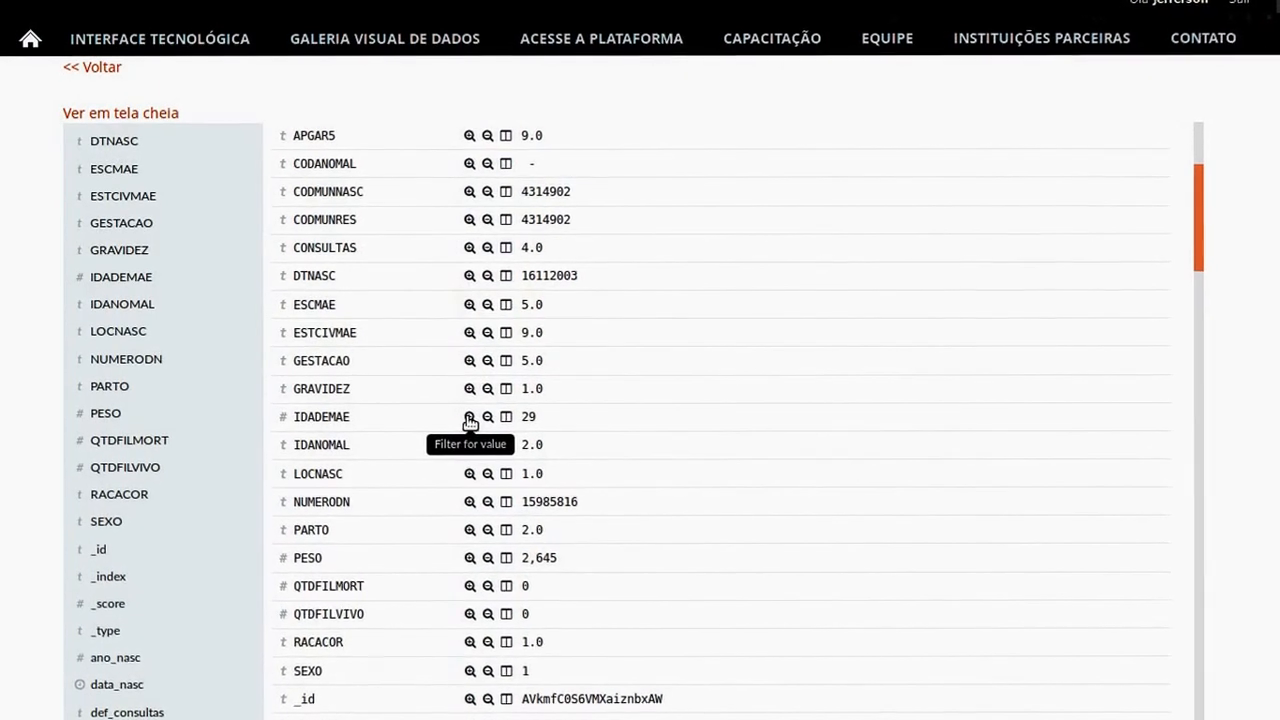
scroll(474, 415, up, 1)
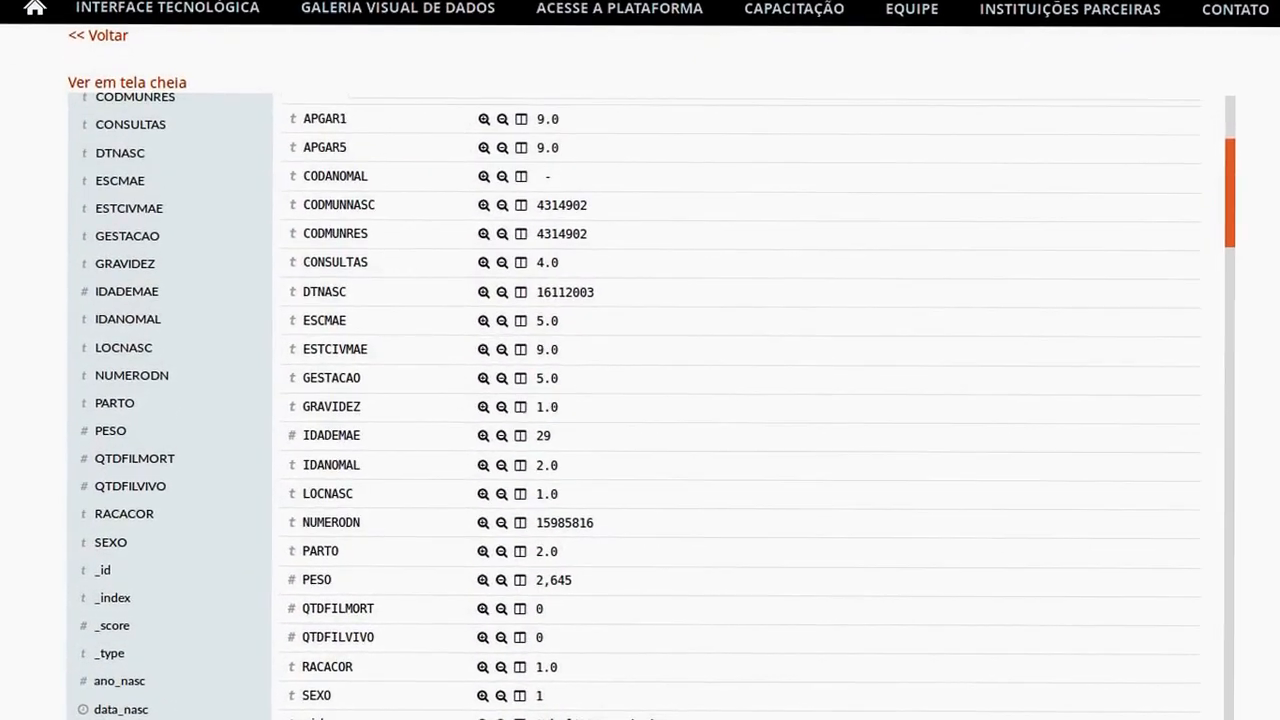
scroll(1235, 185, up, 4)
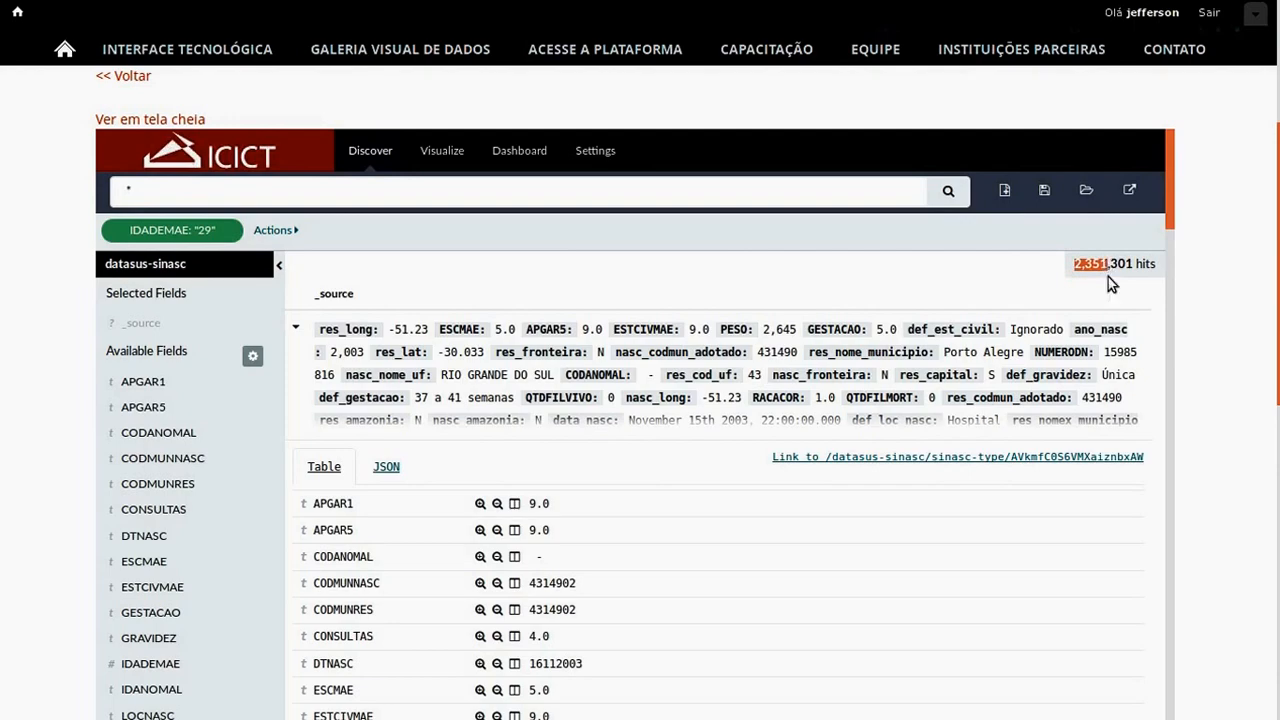
Step: Collapse the first record and remove the IDADEMAE filter
click(296, 333)
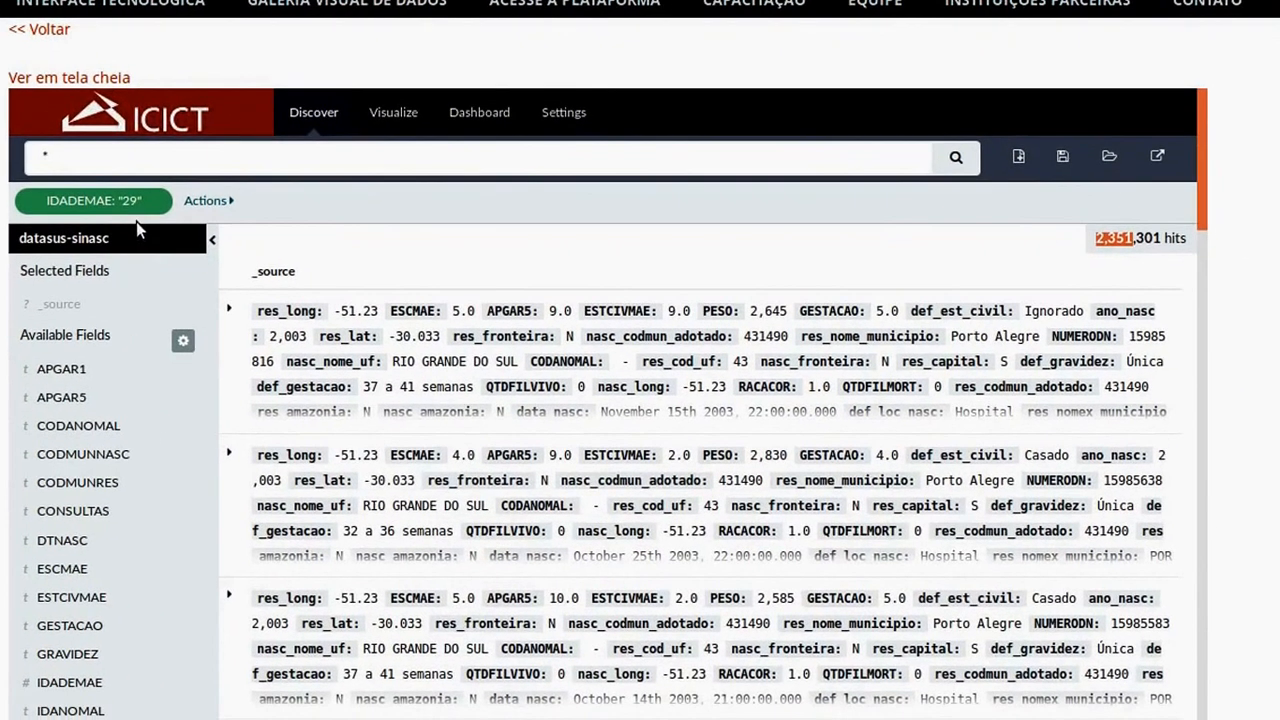
mouse_move(201, 234)
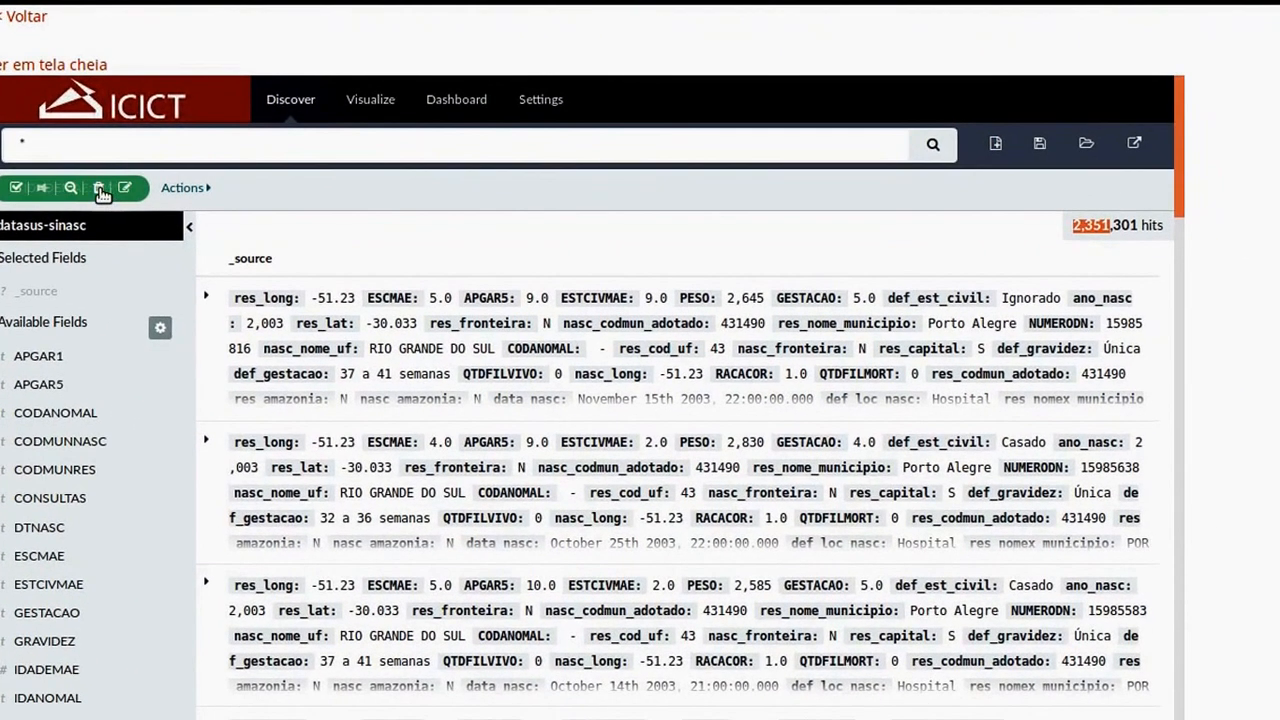
click(99, 188)
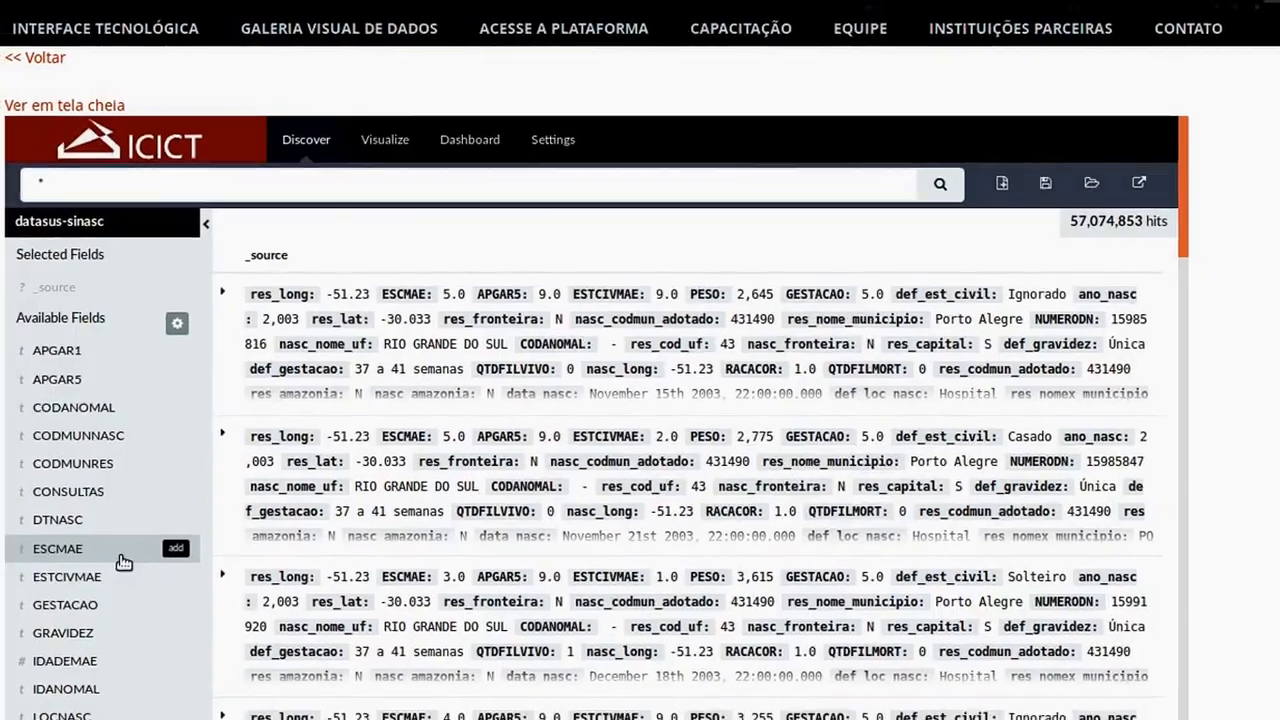
Step: Switch to the SINASC variable dictionary document and examine the variable descriptions, including that of nasc_amazonia
key(alt+Tab)
key(Tab)
key(Tab)
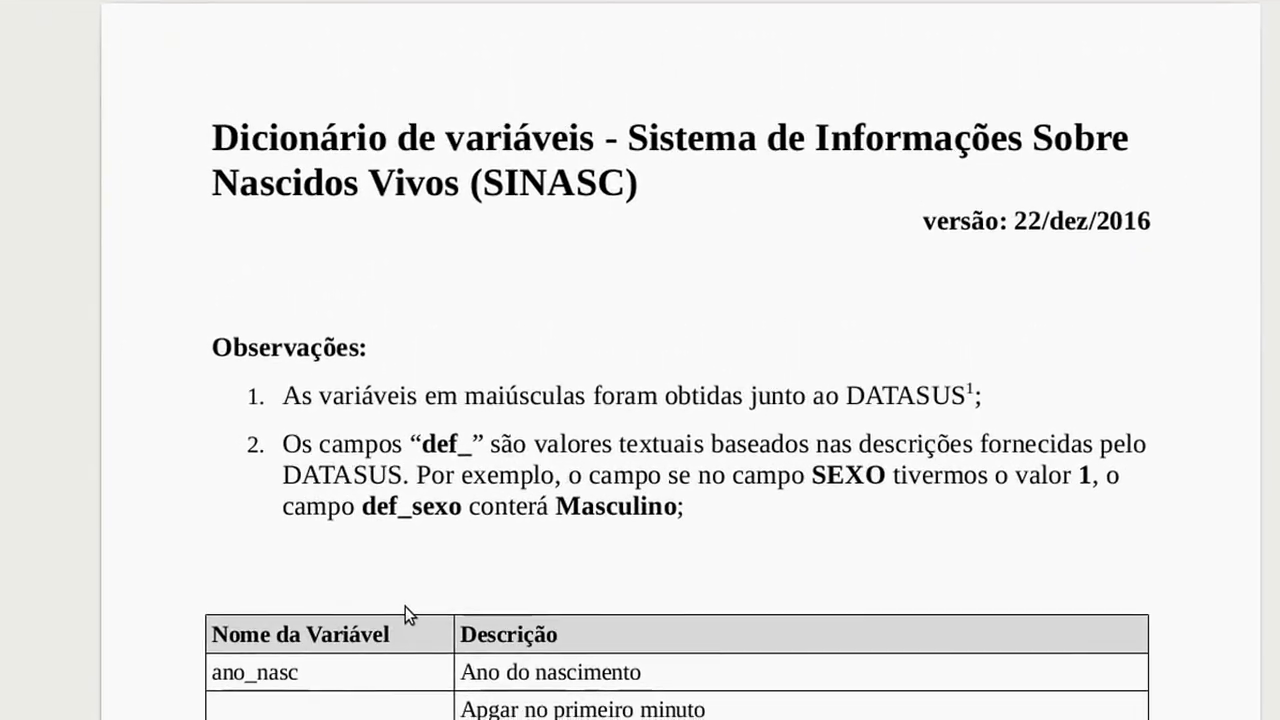
scroll(414, 586, down, 5)
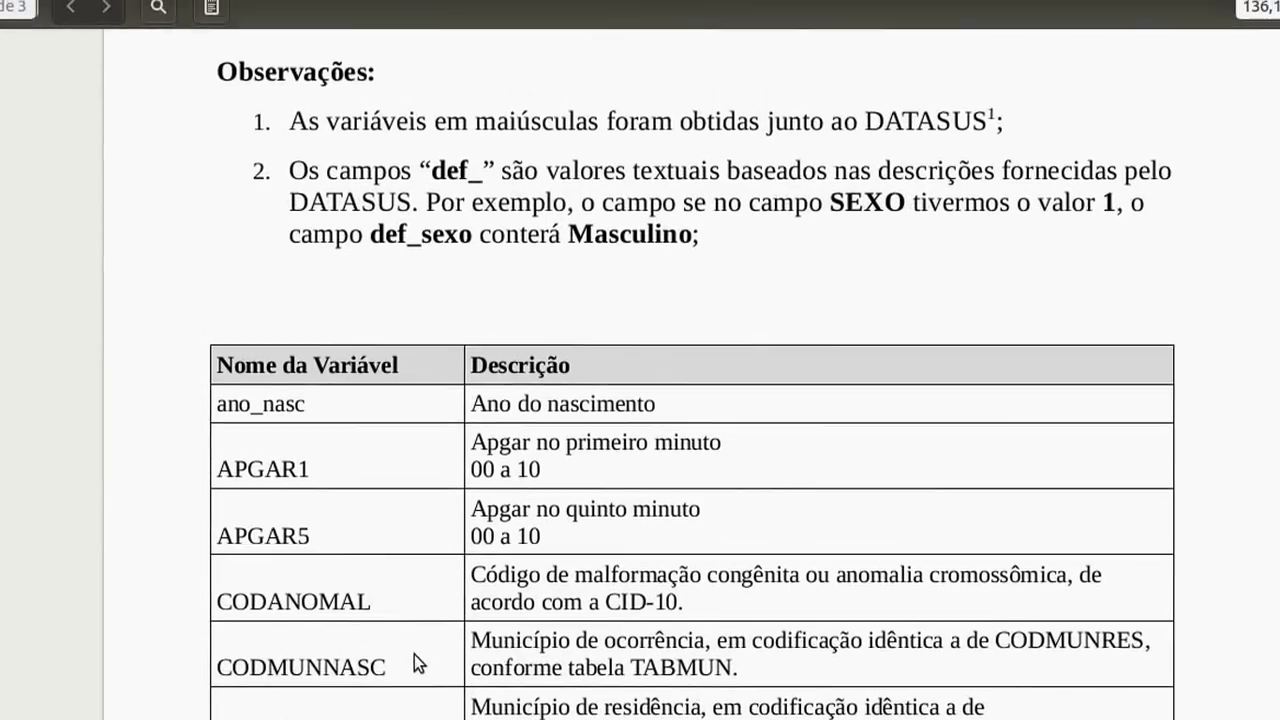
scroll(414, 654, down, 5)
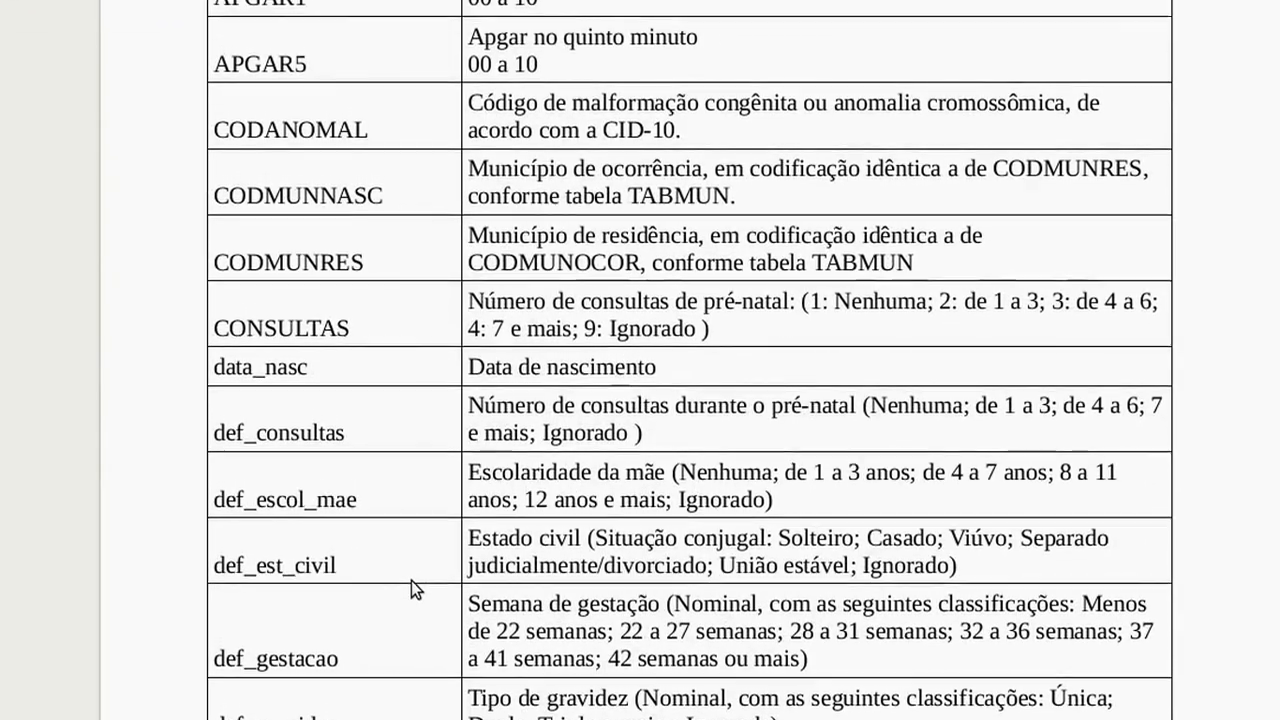
scroll(247, 239, down, 15)
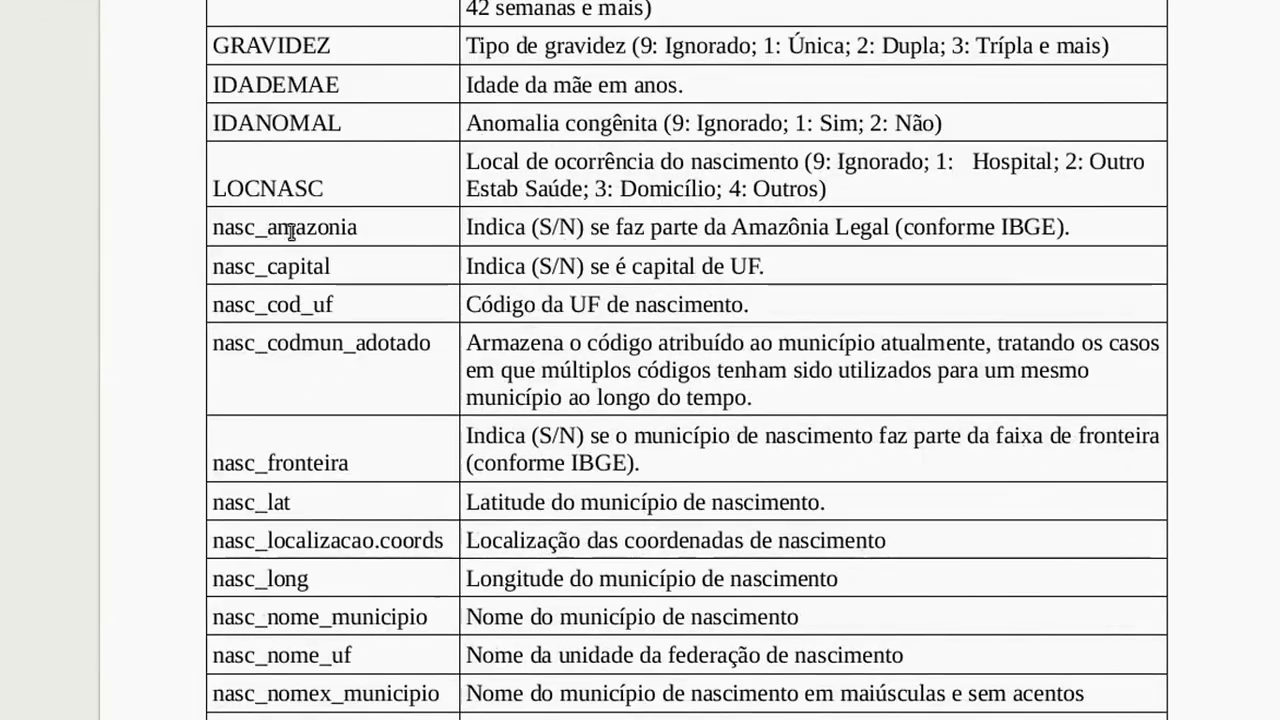
drag(223, 222, 356, 226)
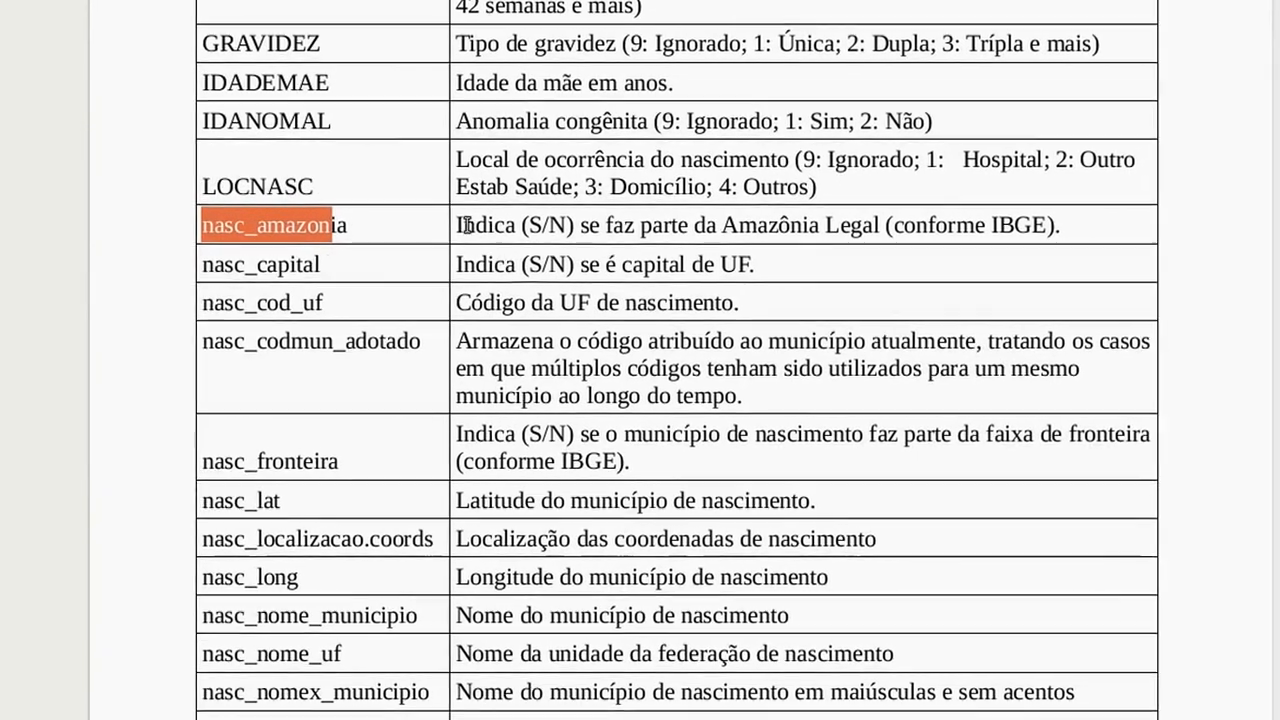
drag(472, 227, 1048, 225)
click(978, 206)
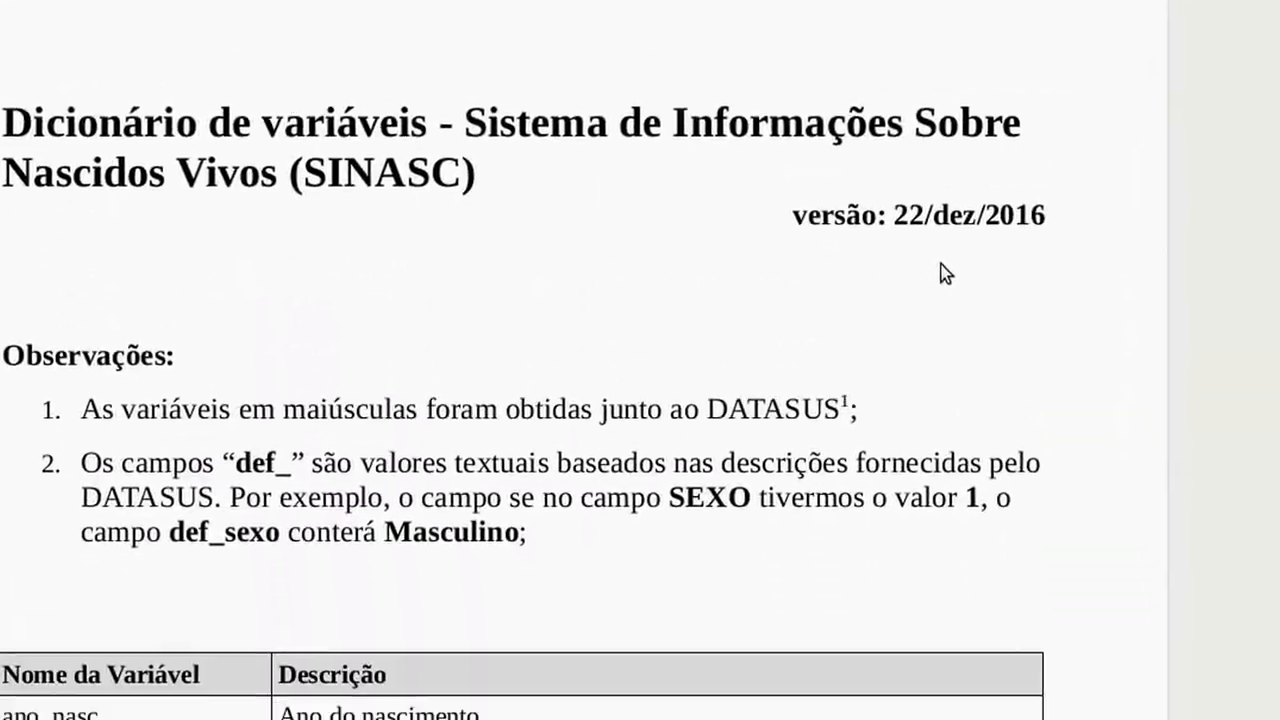
Step: Switch back to the data platform and create a new Vertical bar chart visualization on the datasus-sinasc data
key(alt+Tab)
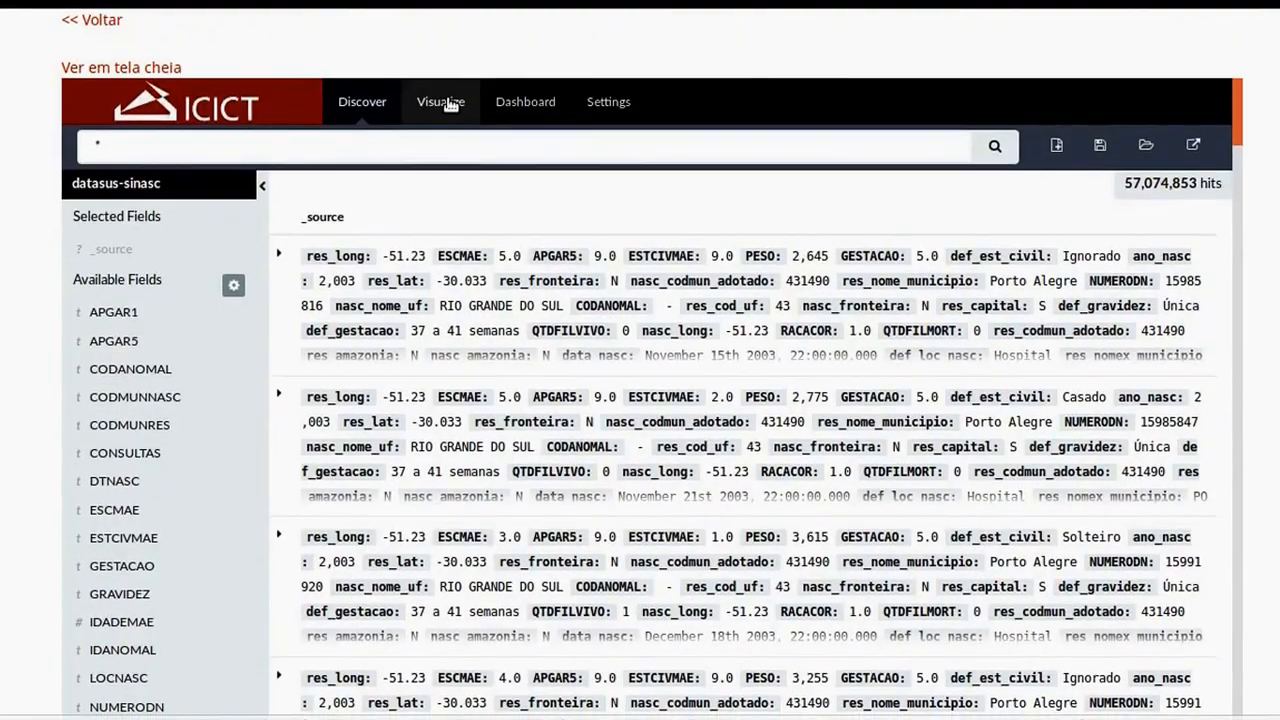
click(446, 115)
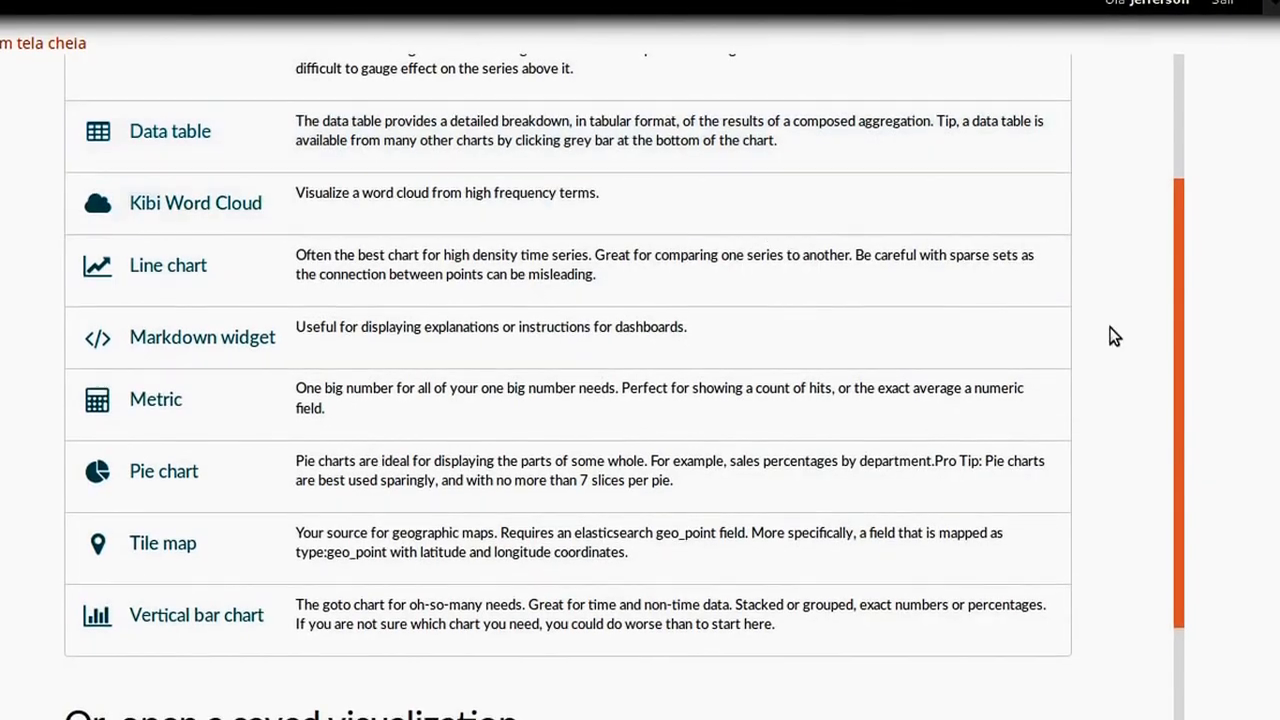
scroll(1172, 358, up, 2)
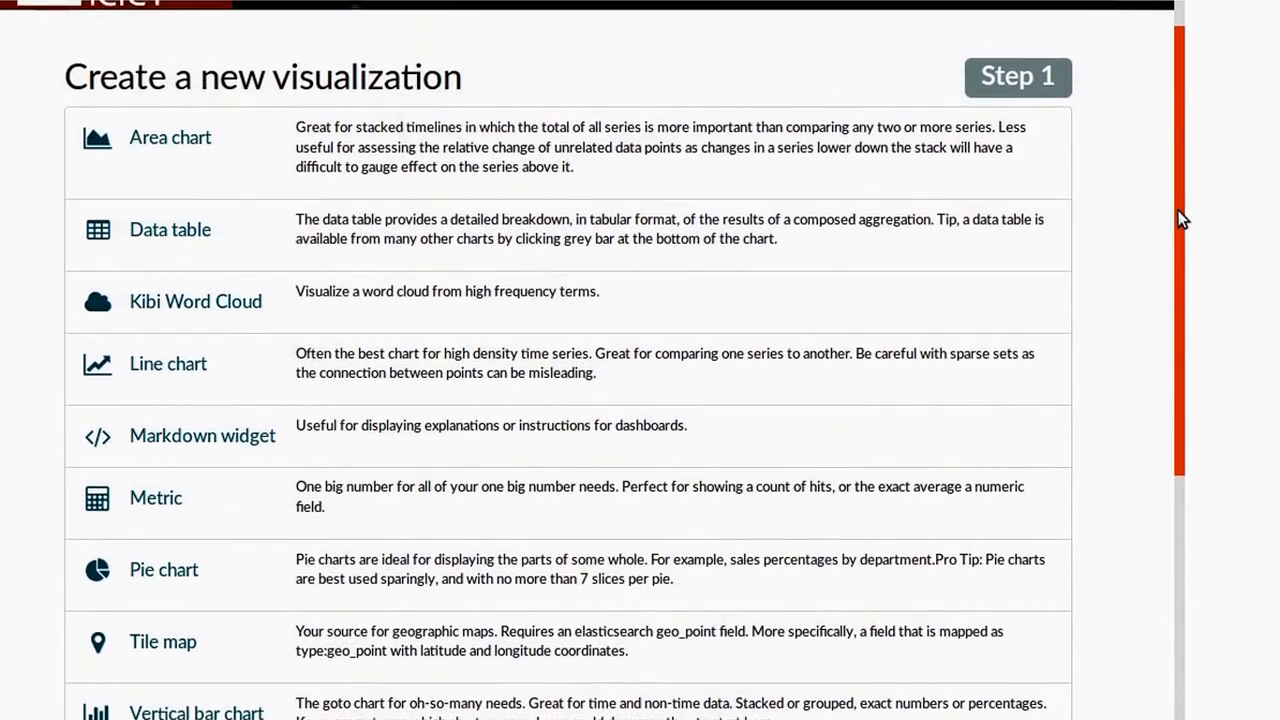
scroll(1176, 290, down, 2)
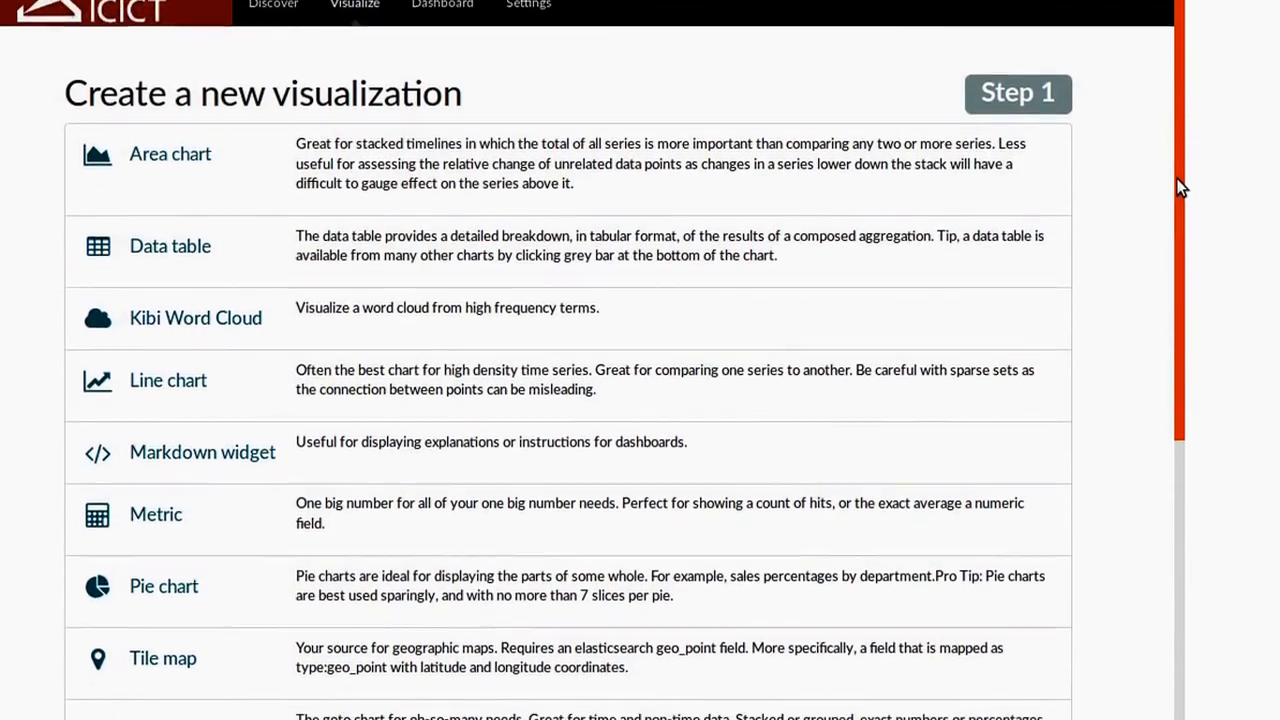
scroll(1173, 340, down, 2)
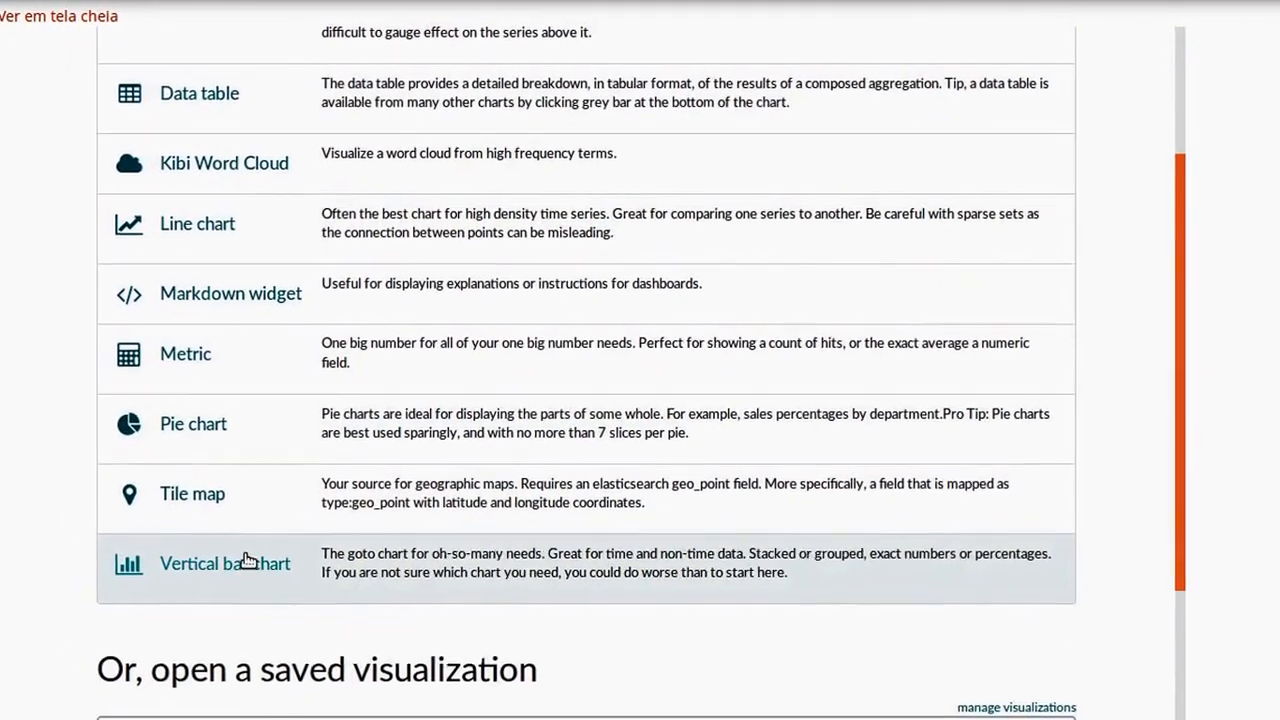
click(256, 560)
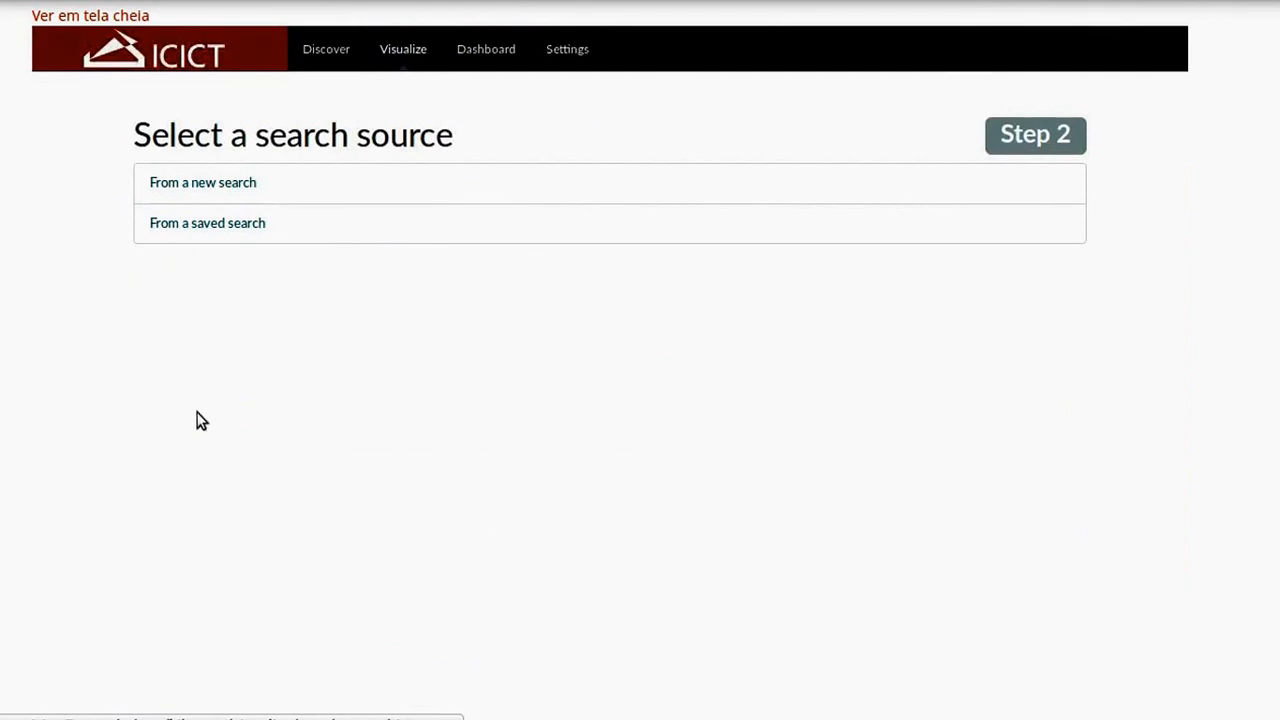
click(230, 226)
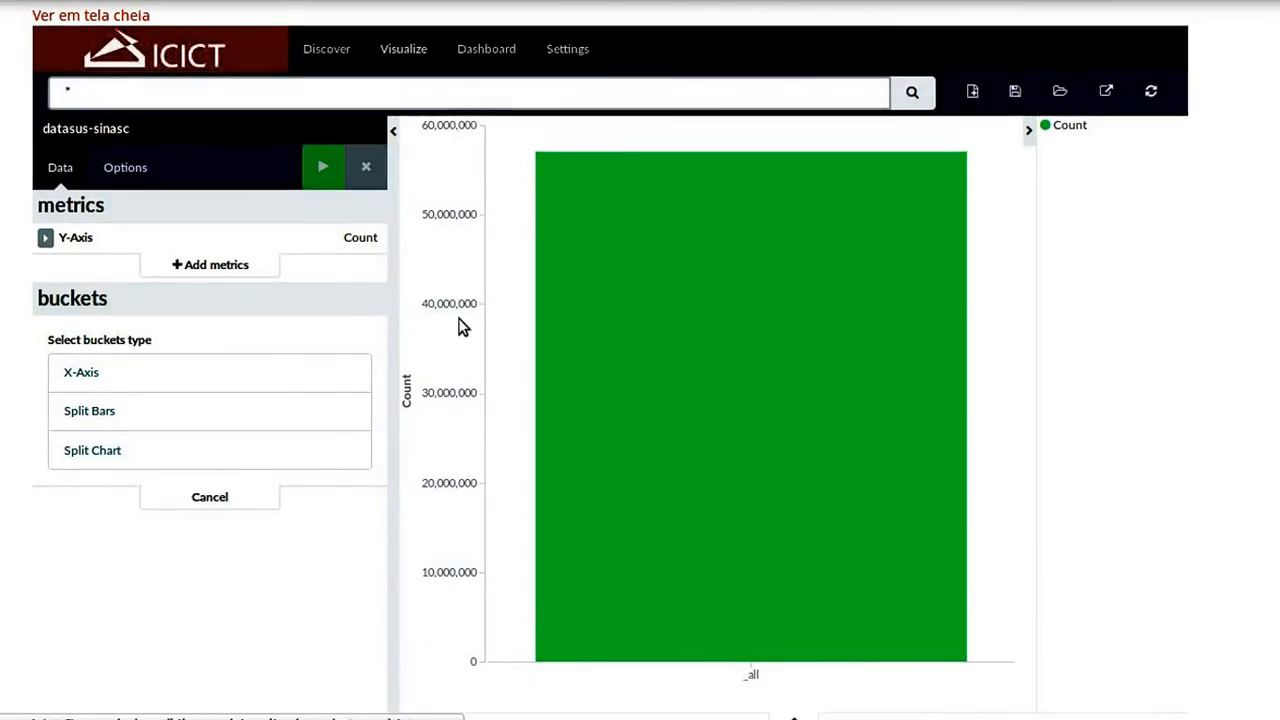
Step: Check the Y-axis metric settings, and plot the X-axis with a Terms aggregation on the ano_nasc field
click(46, 239)
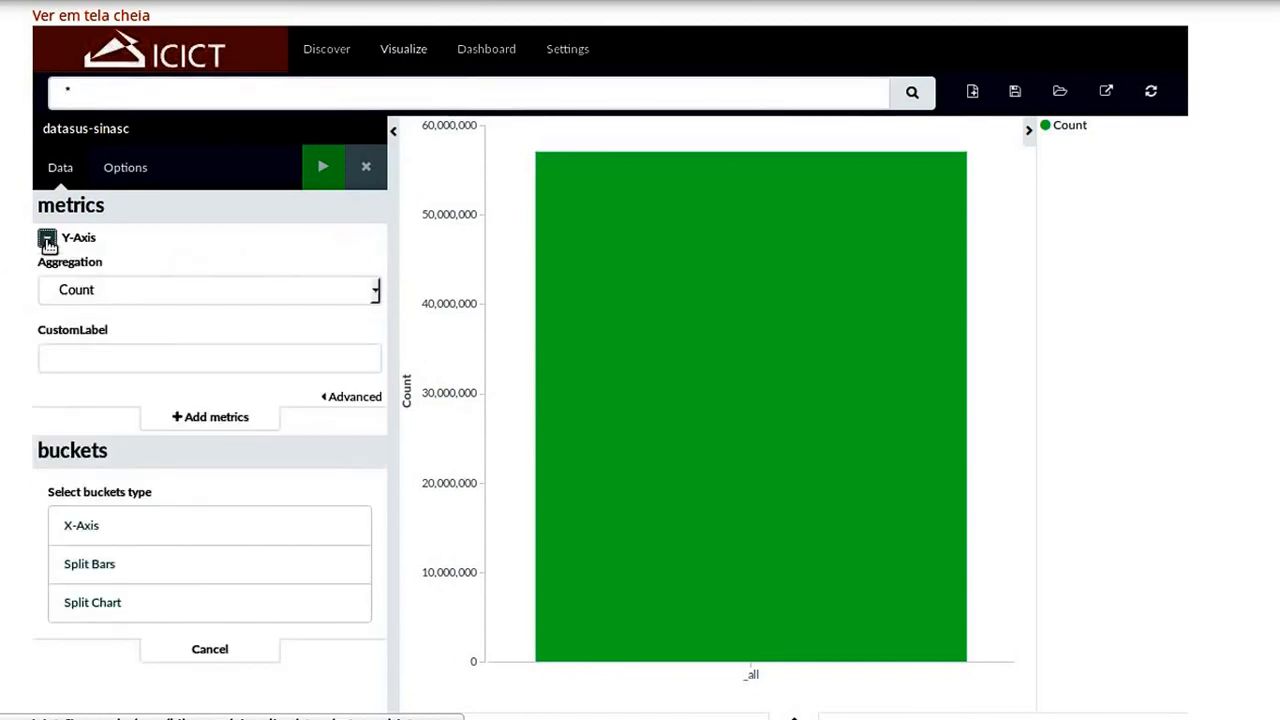
click(46, 239)
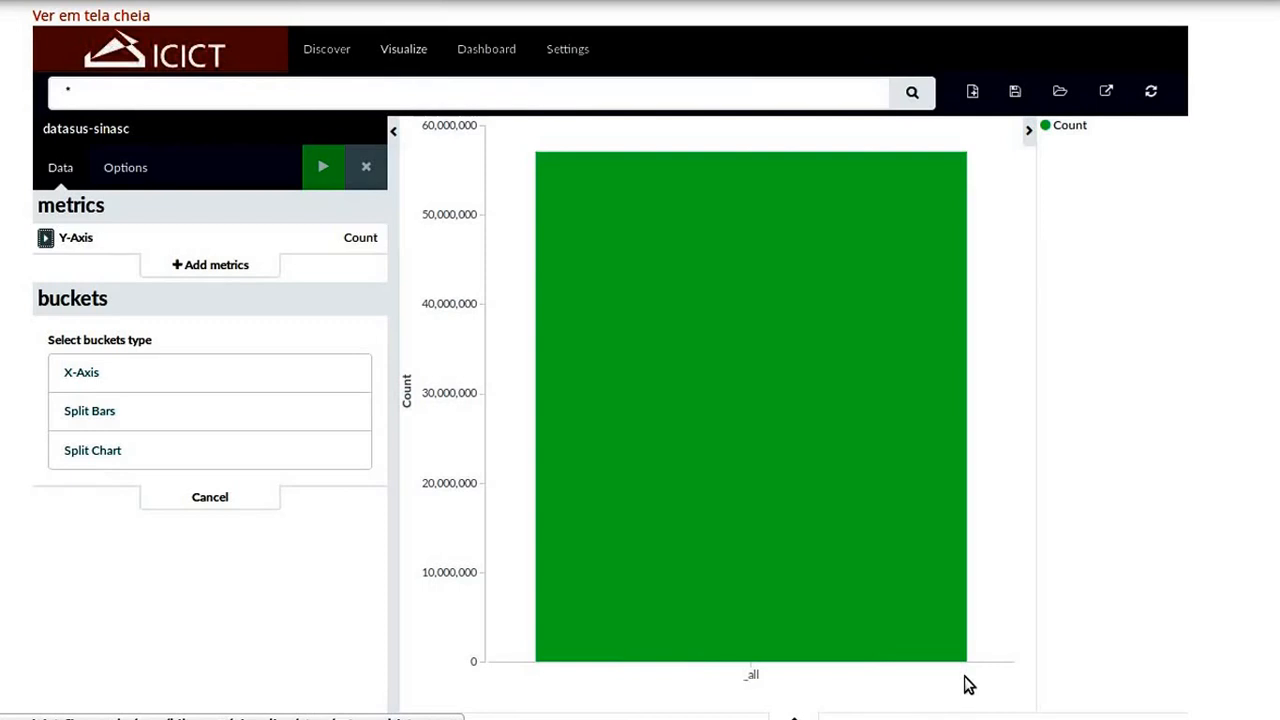
click(91, 380)
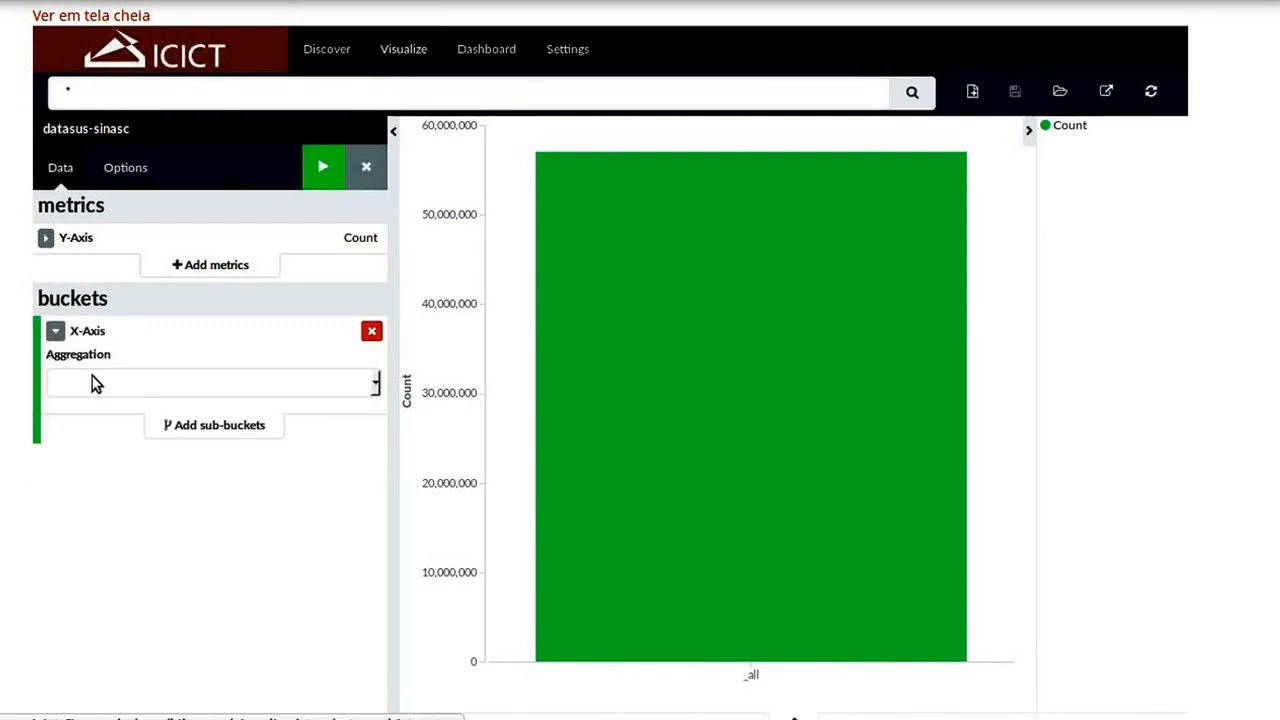
click(157, 389)
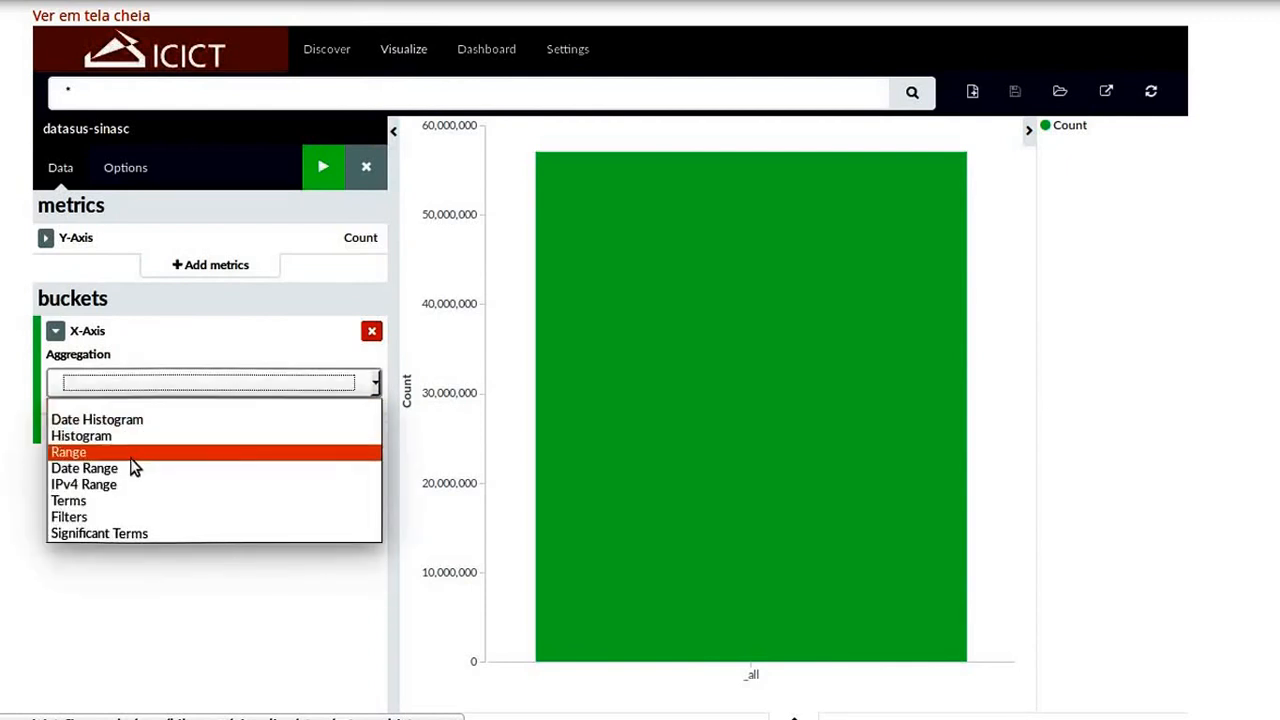
click(120, 502)
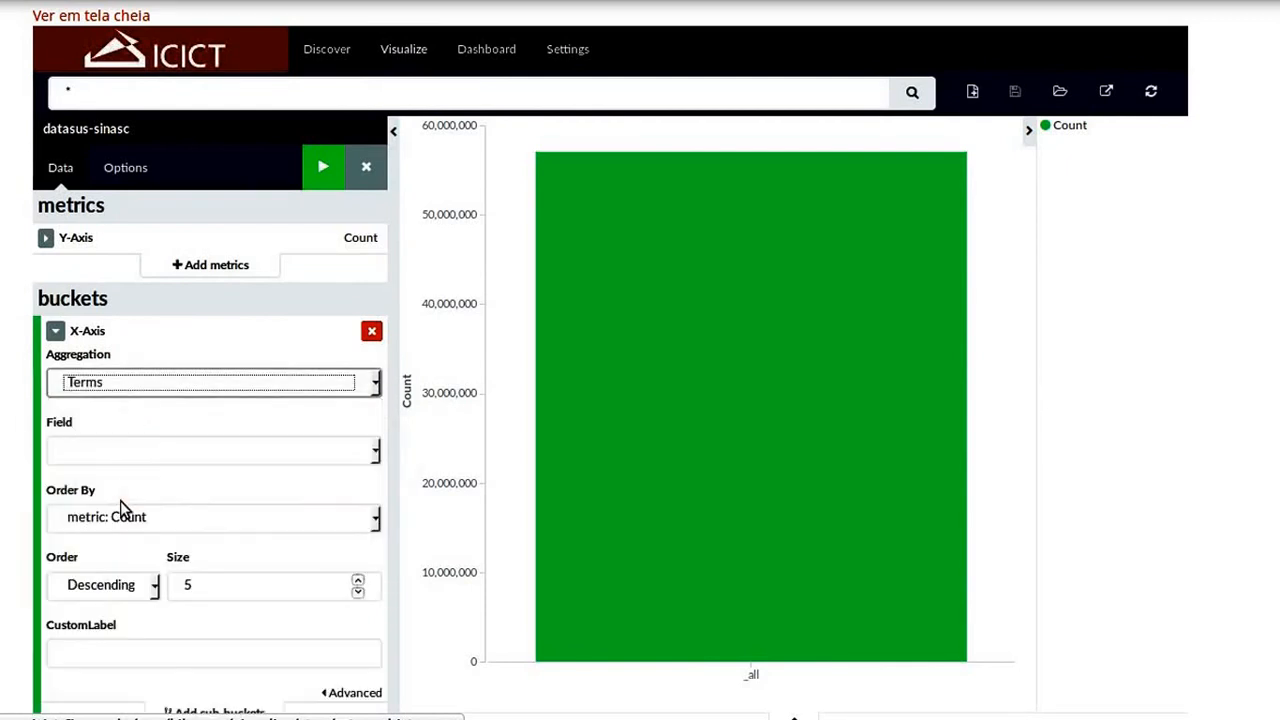
click(126, 450)
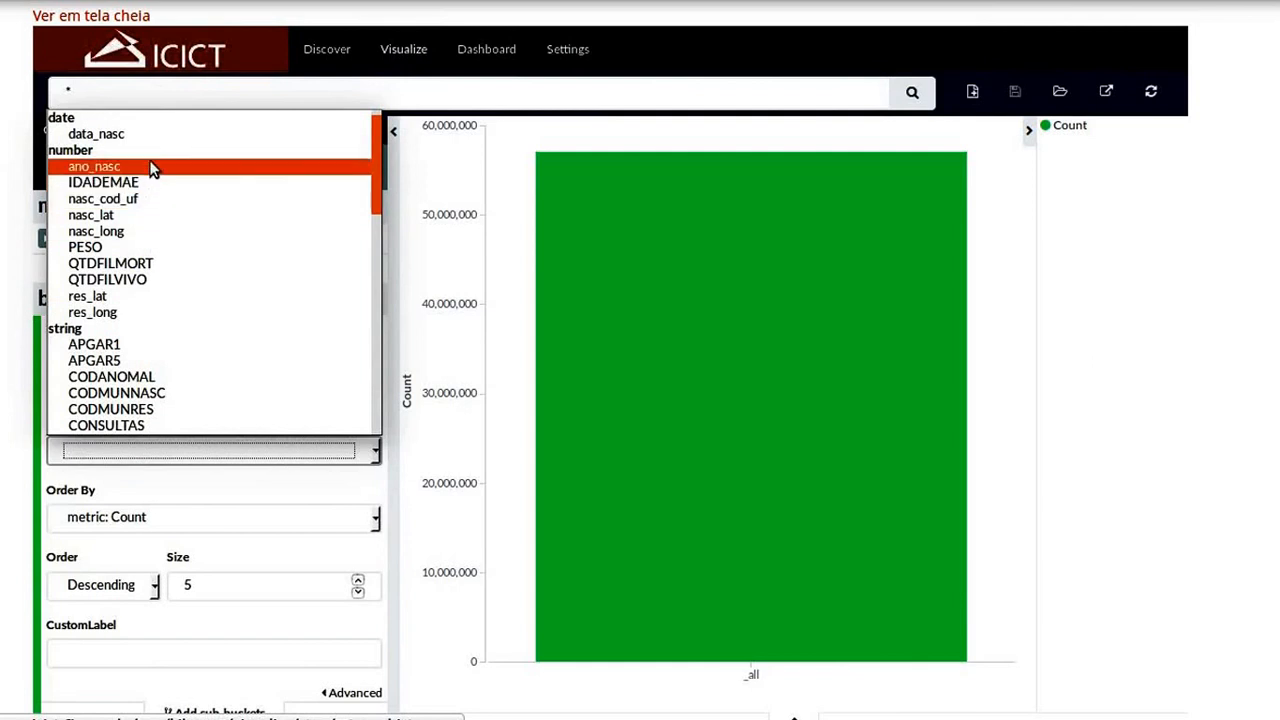
click(150, 166)
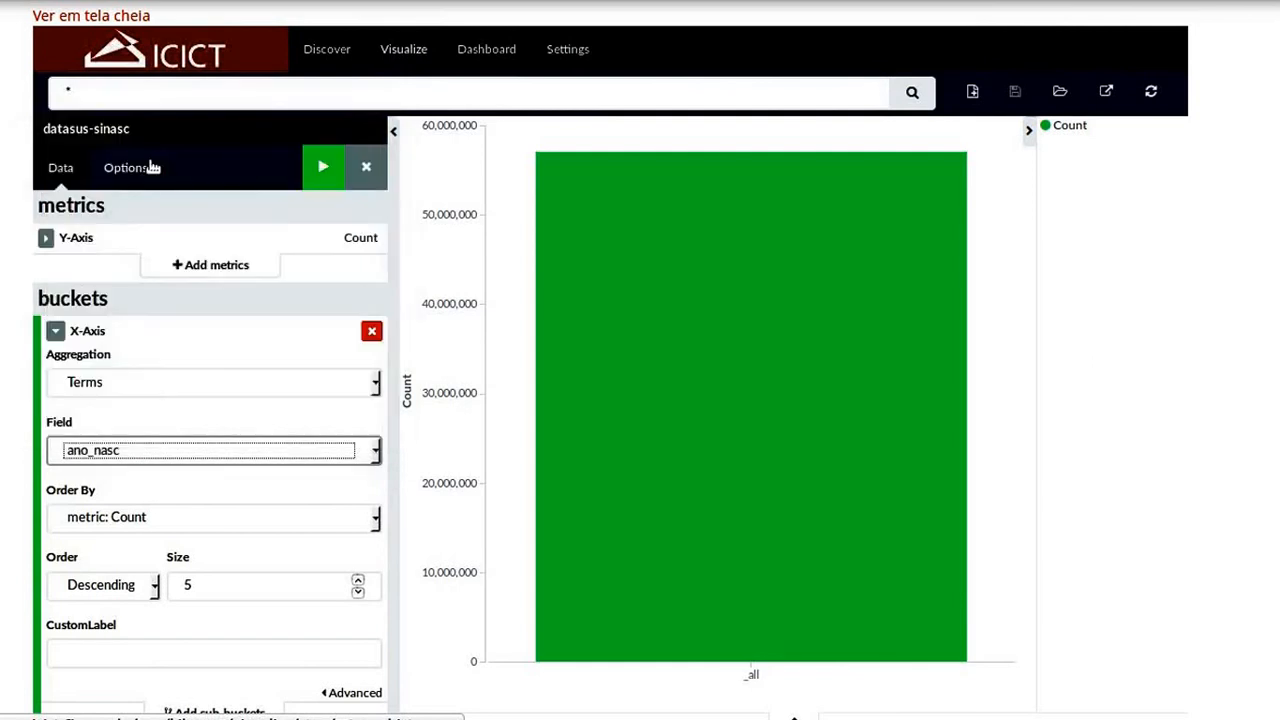
click(325, 170)
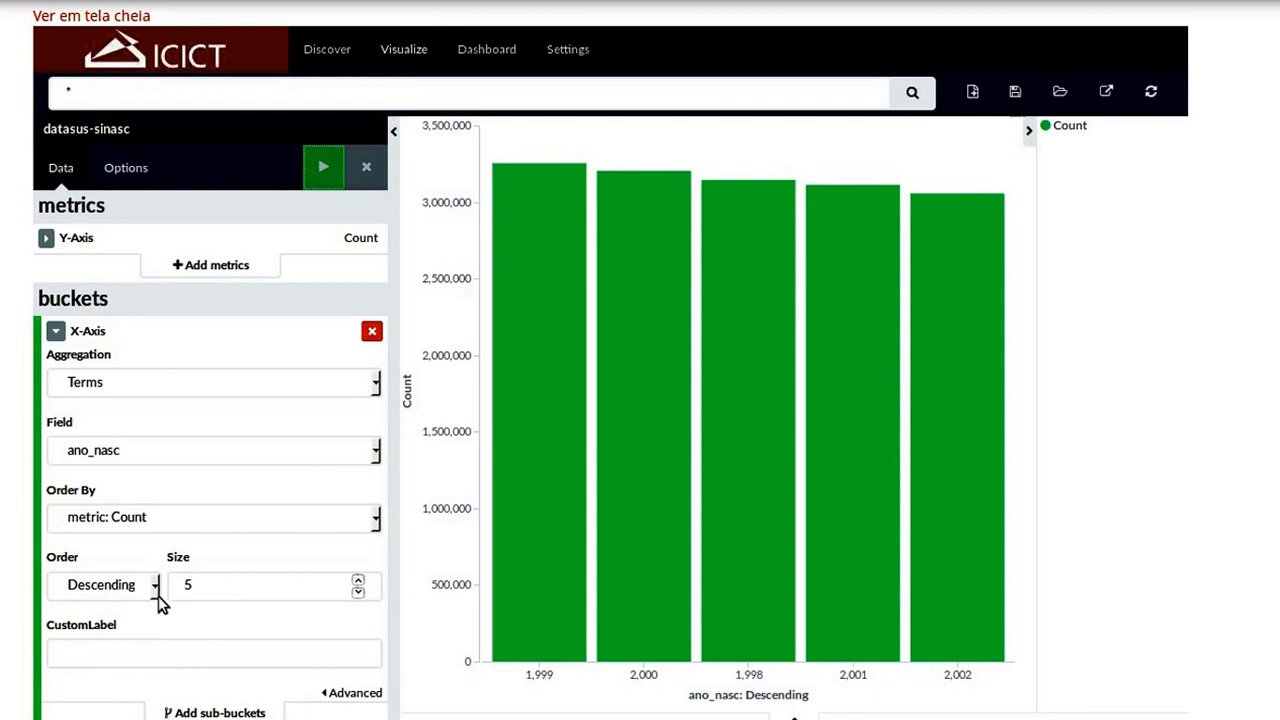
Step: Set the X-axis bucket's Size to 0 and apply the change to the chart
drag(210, 586, 173, 590)
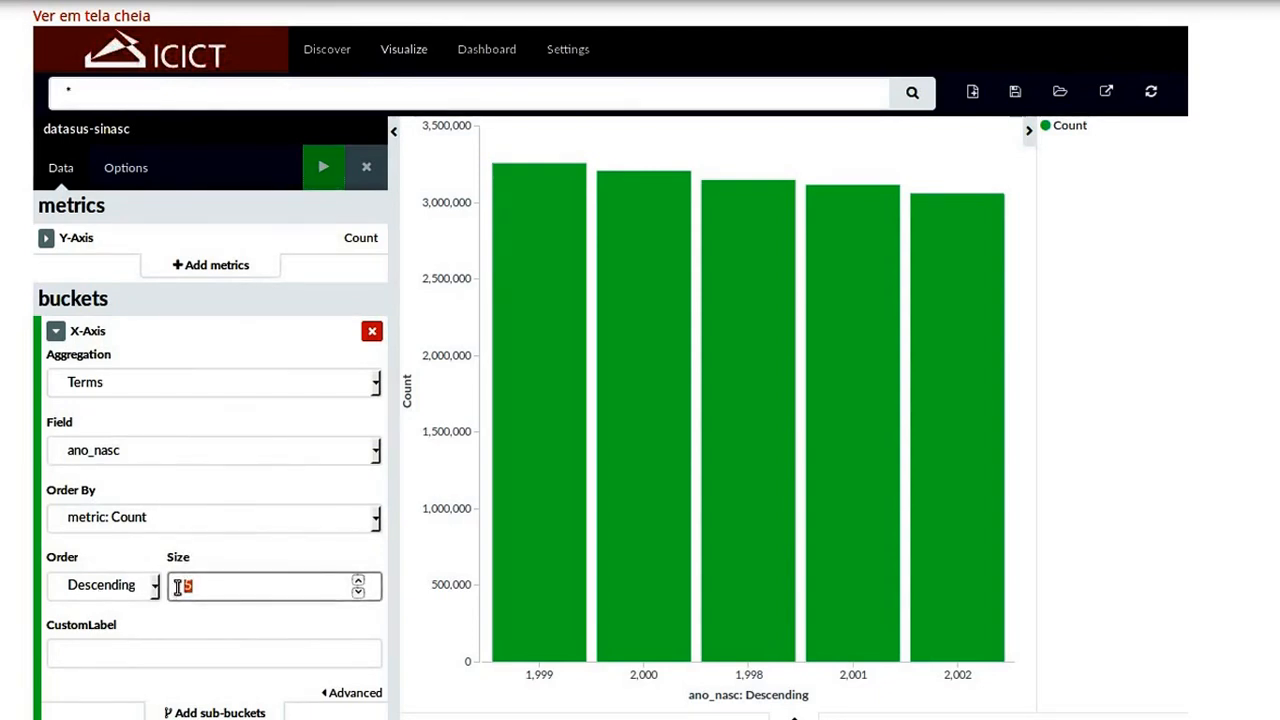
text(10)
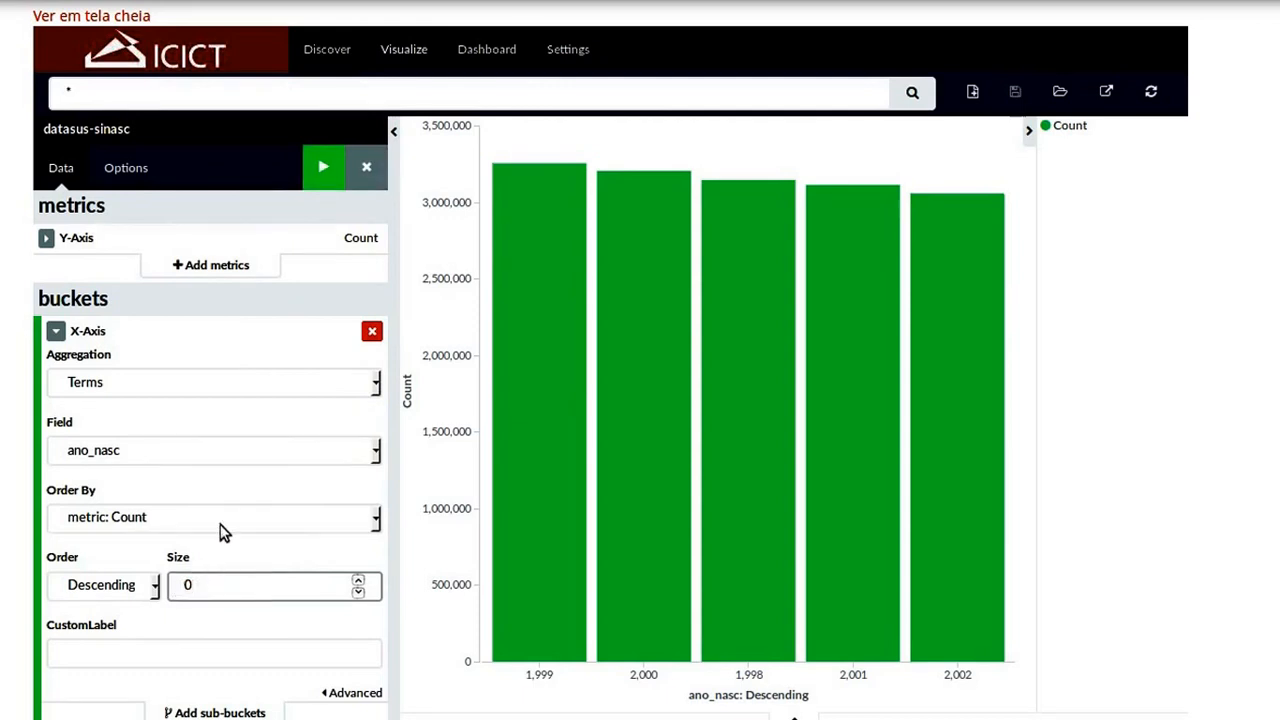
click(322, 172)
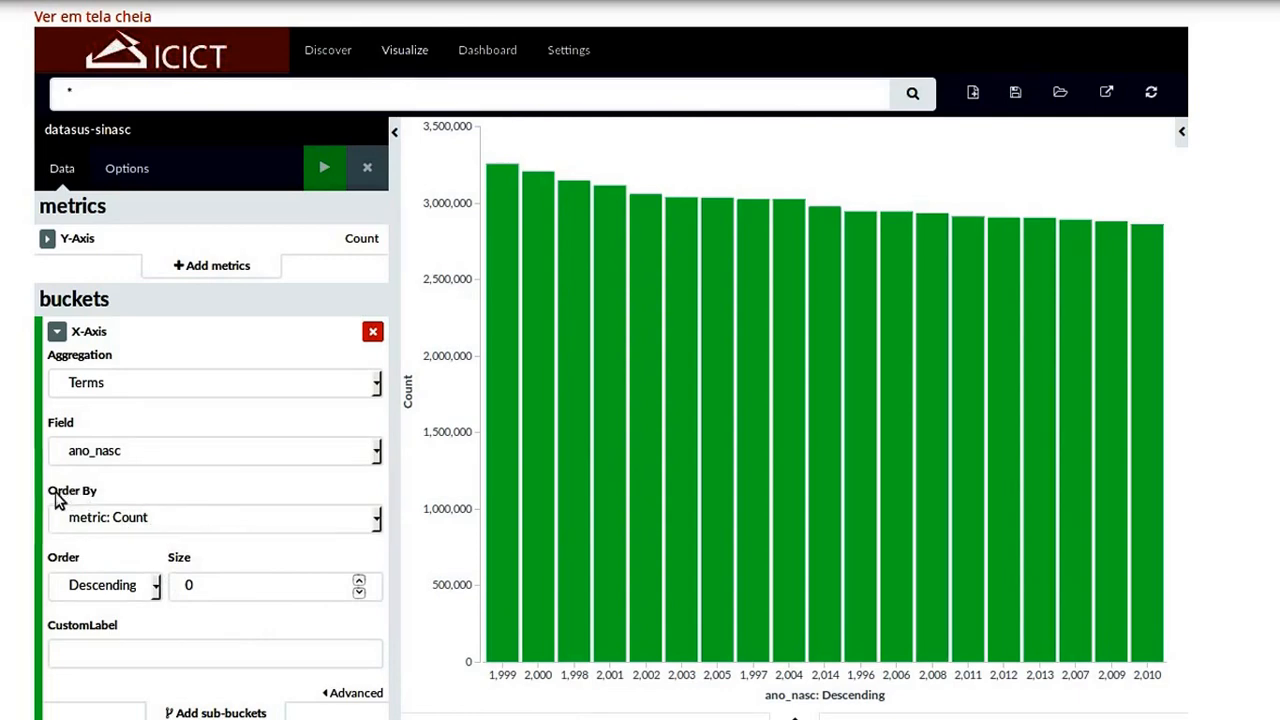
Step: Order the X-axis bucket by Term in Ascending order and update the chart
click(105, 528)
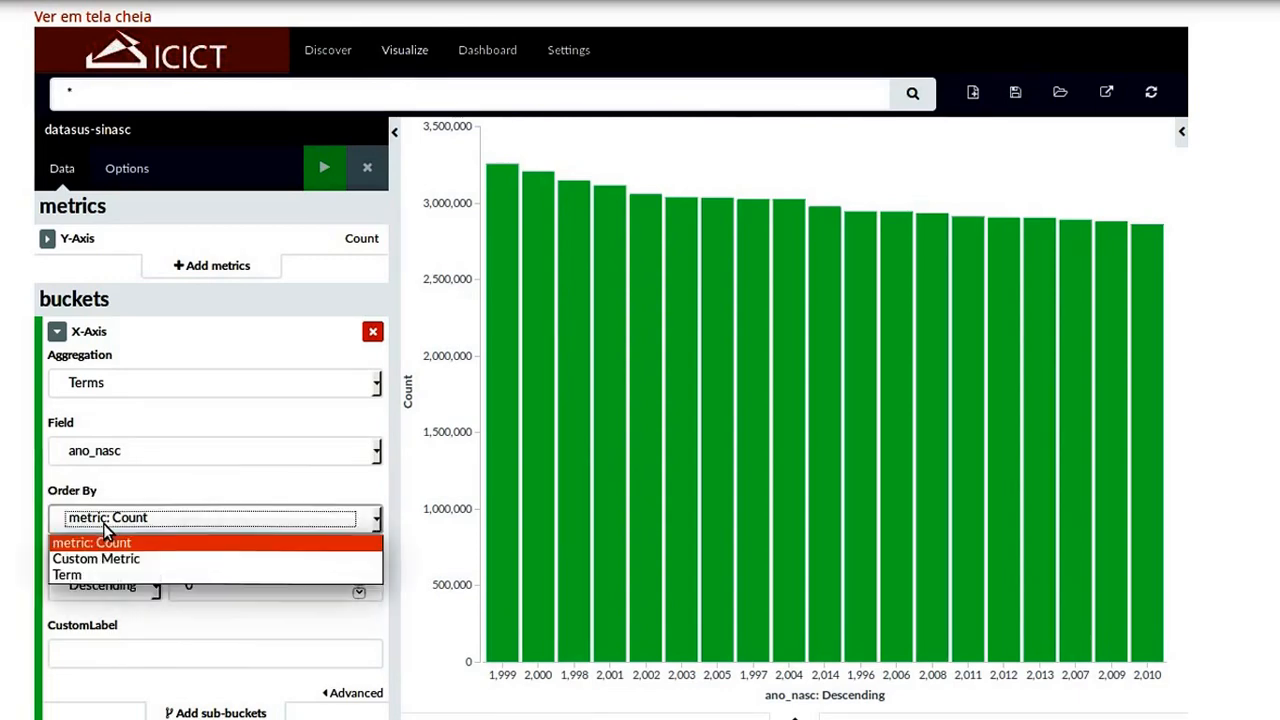
click(90, 576)
click(110, 587)
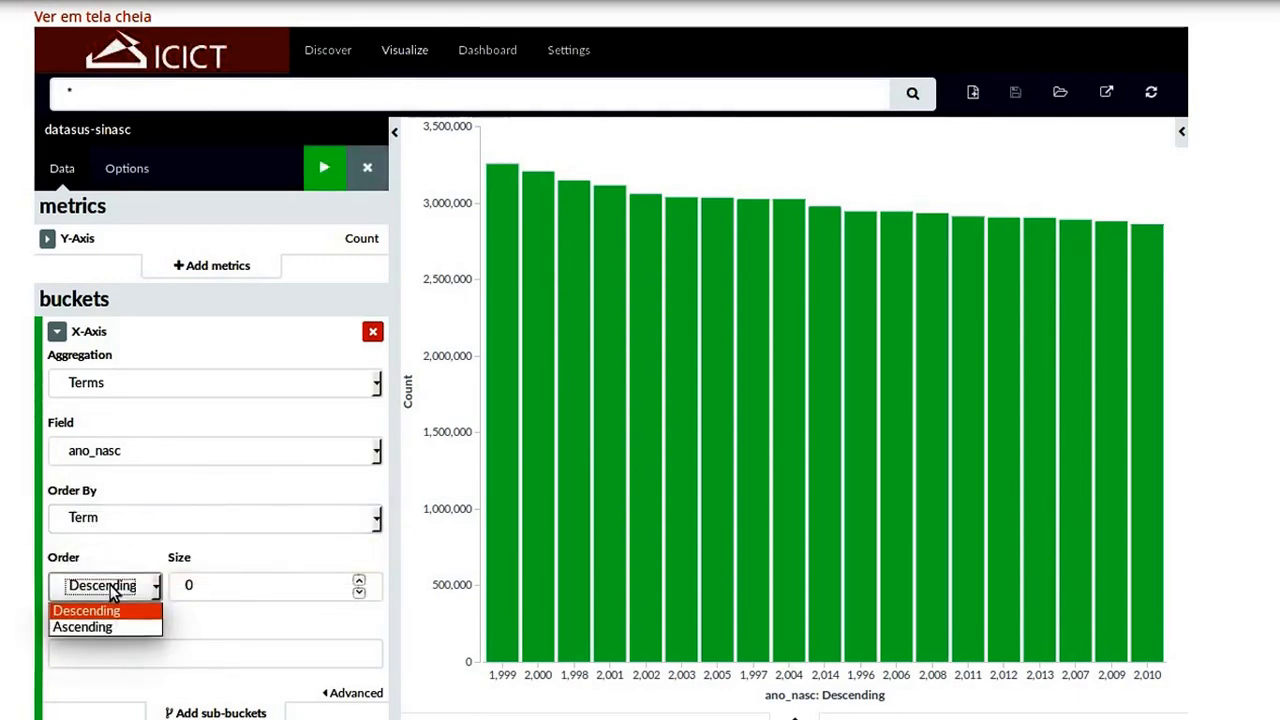
click(90, 627)
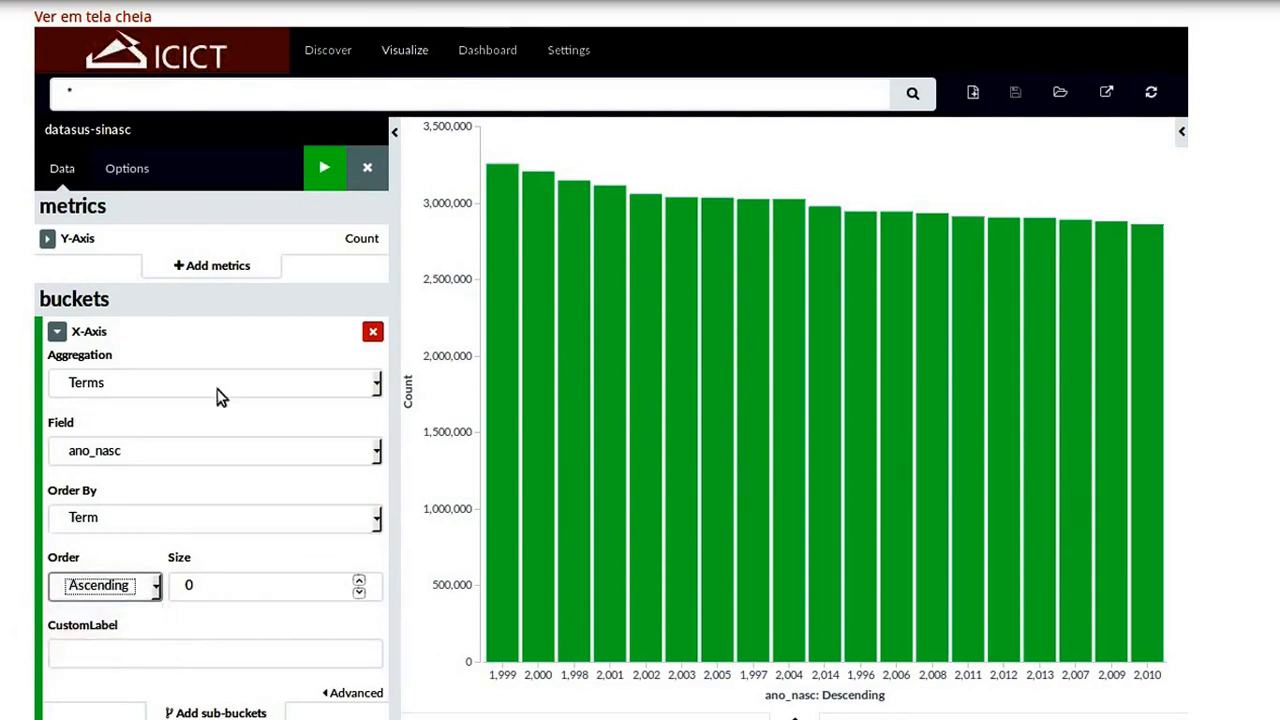
click(322, 171)
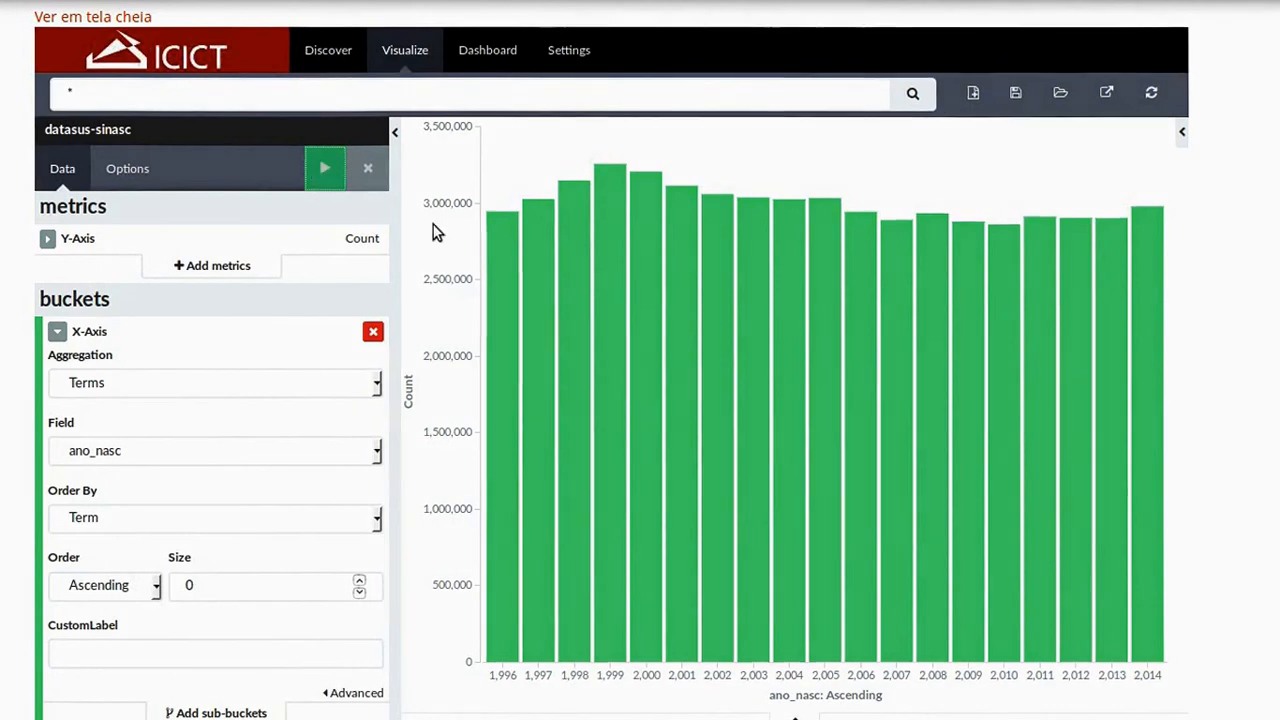
mouse_move(517, 354)
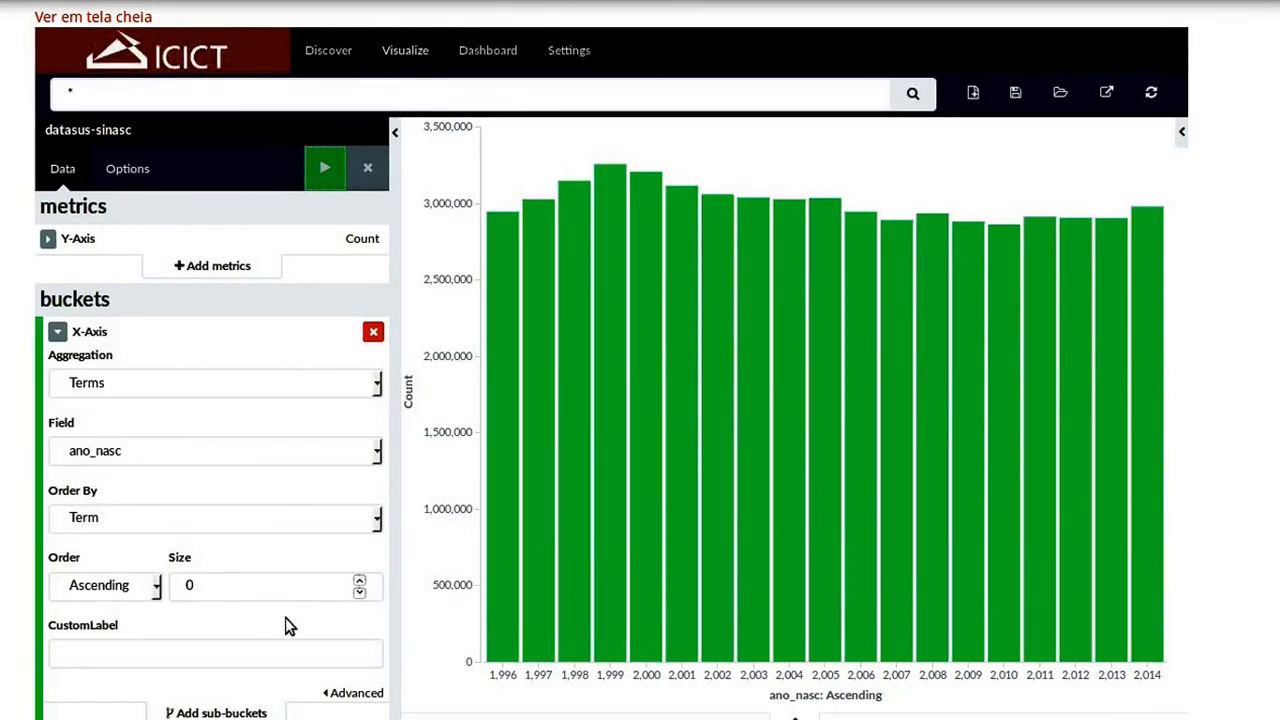
Step: Add a Split Bars sub-bucket with a Terms aggregation on the def_parto field and apply it to the chart
click(57, 333)
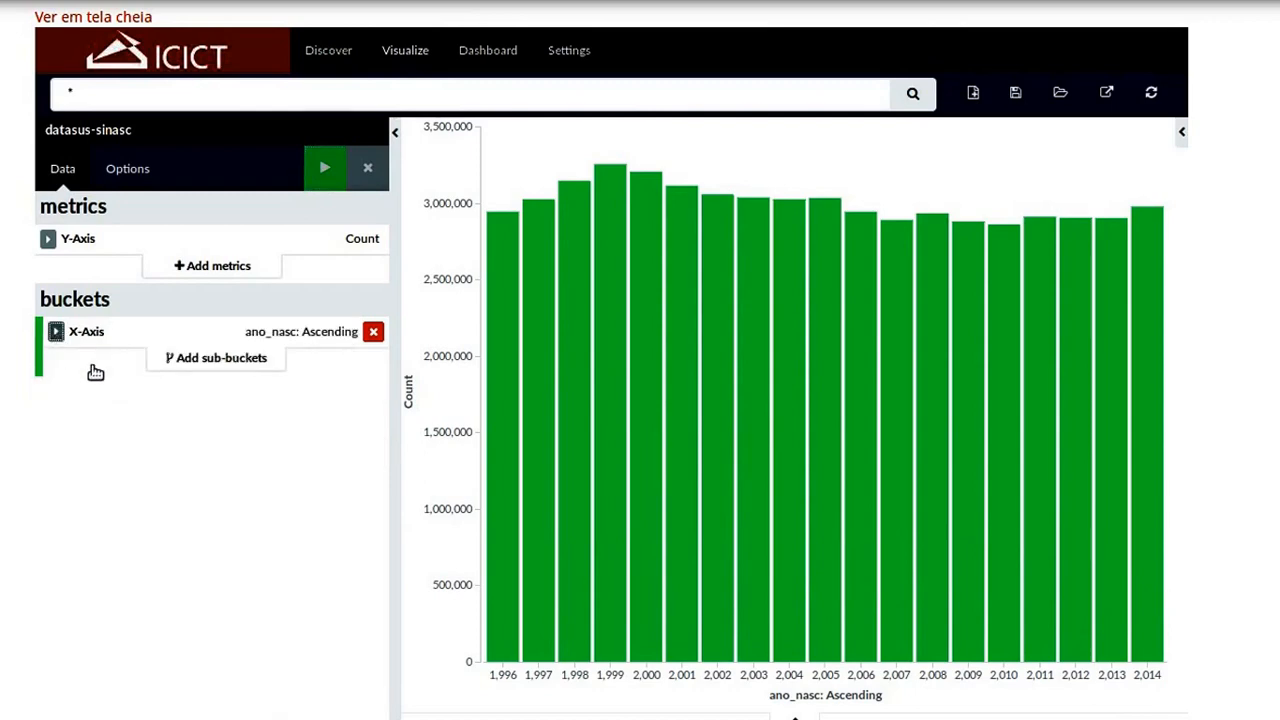
click(220, 366)
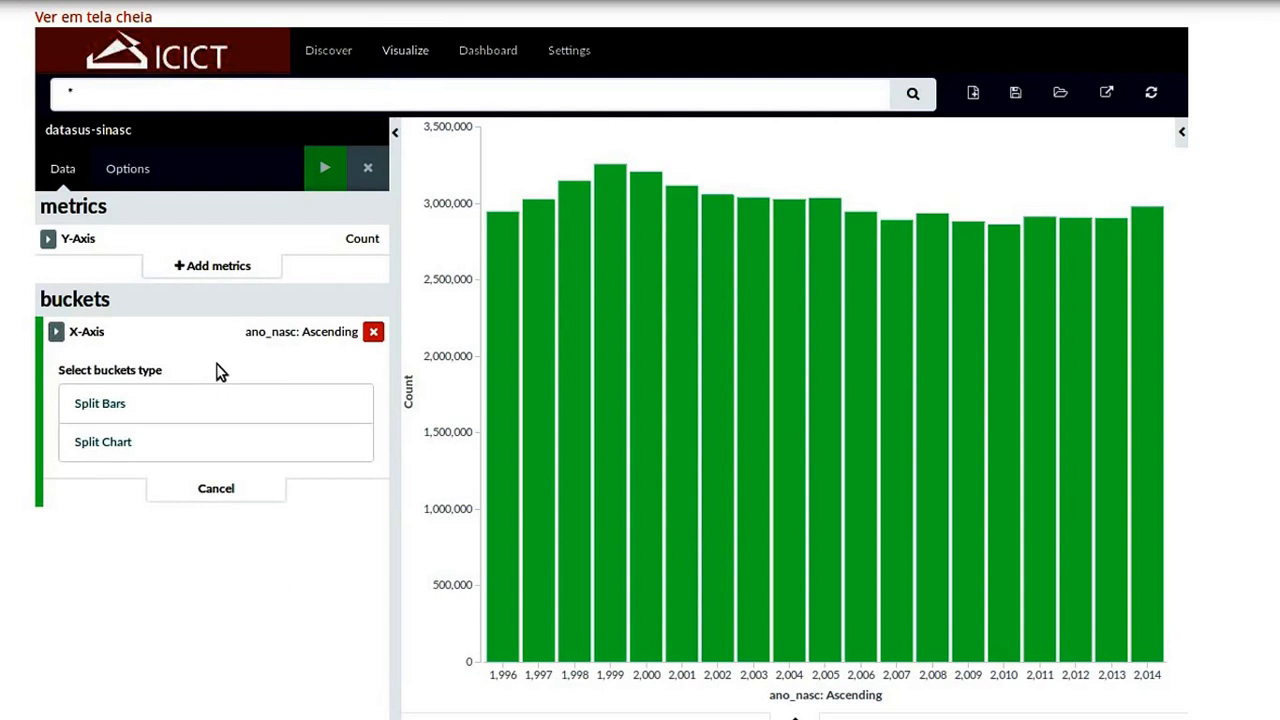
click(114, 406)
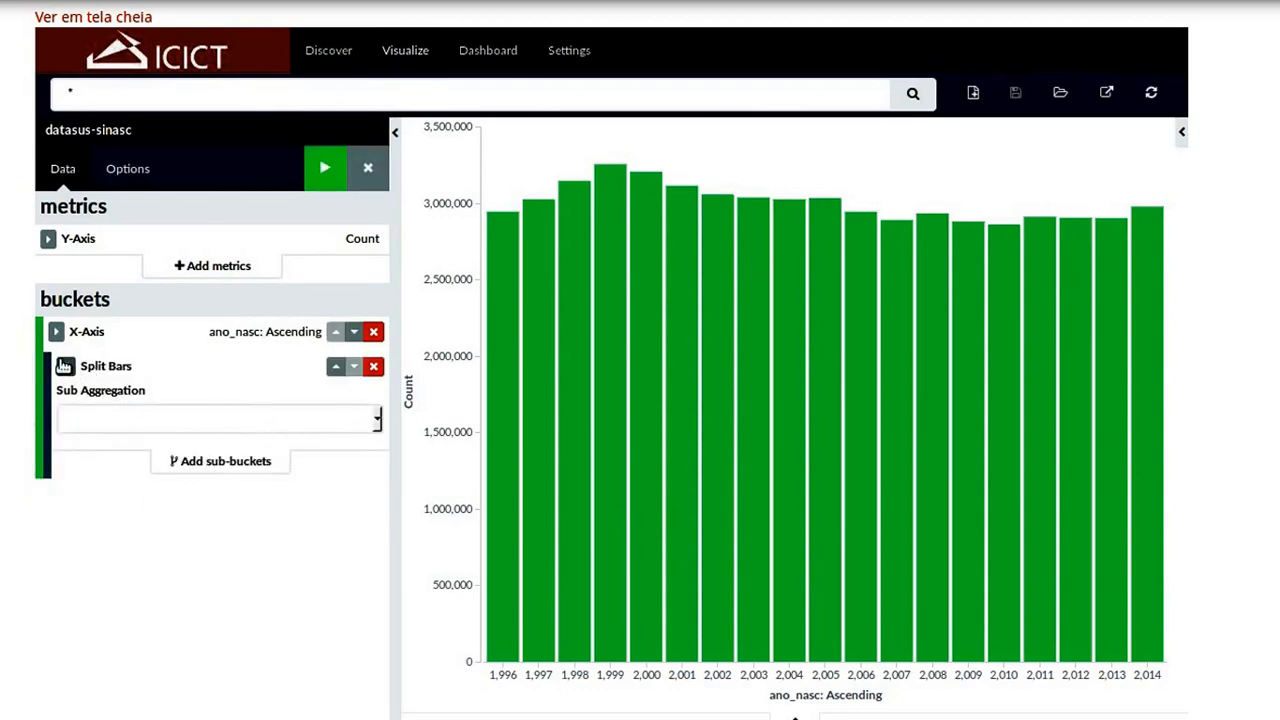
click(219, 421)
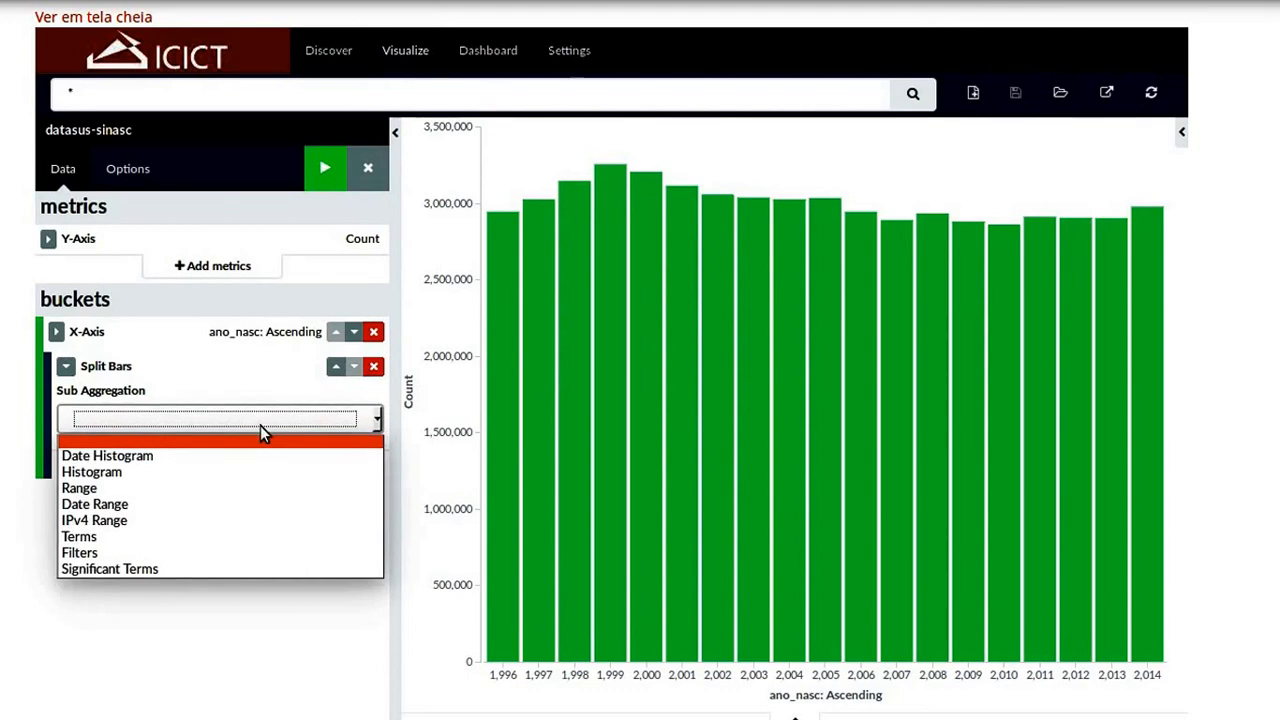
click(147, 537)
click(213, 491)
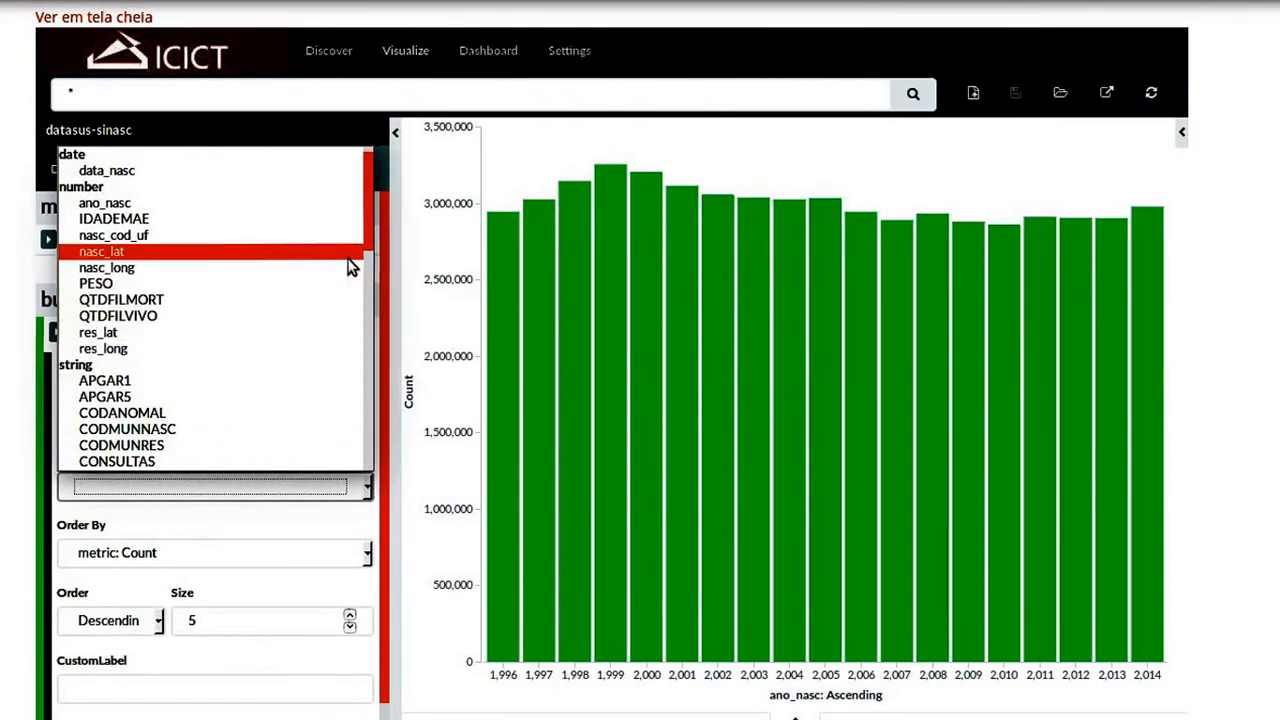
drag(368, 240, 346, 334)
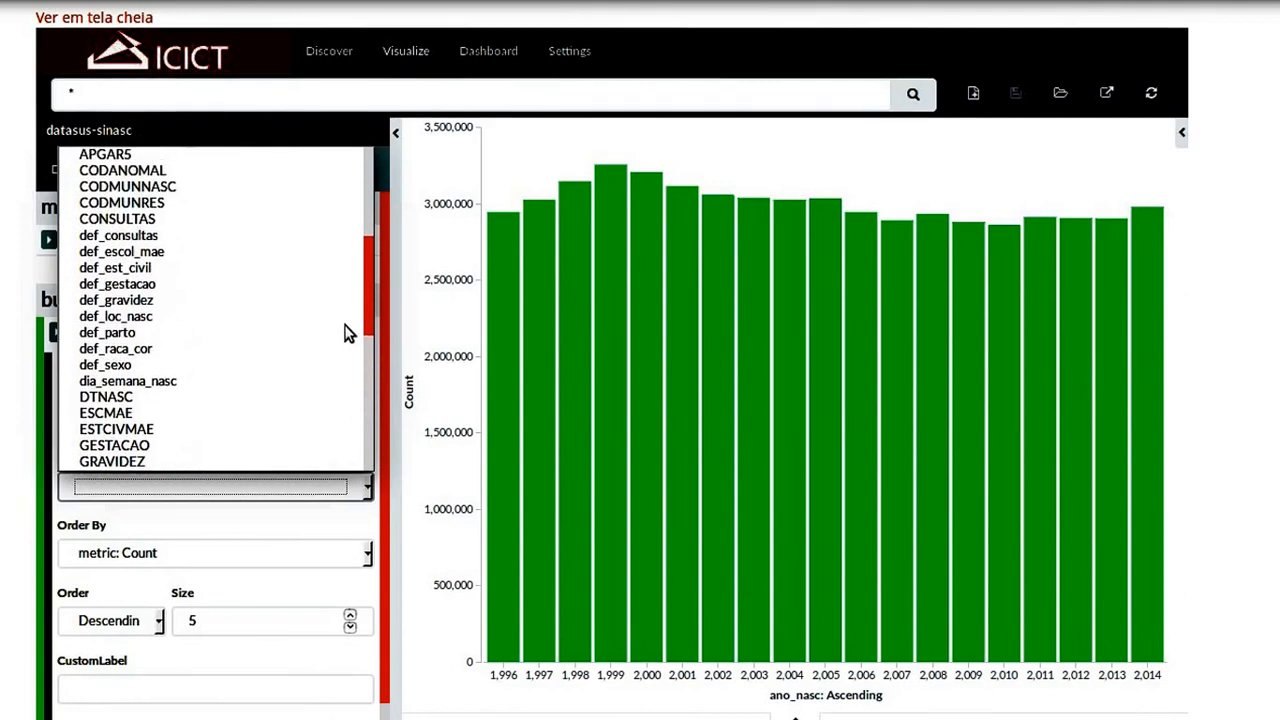
click(161, 335)
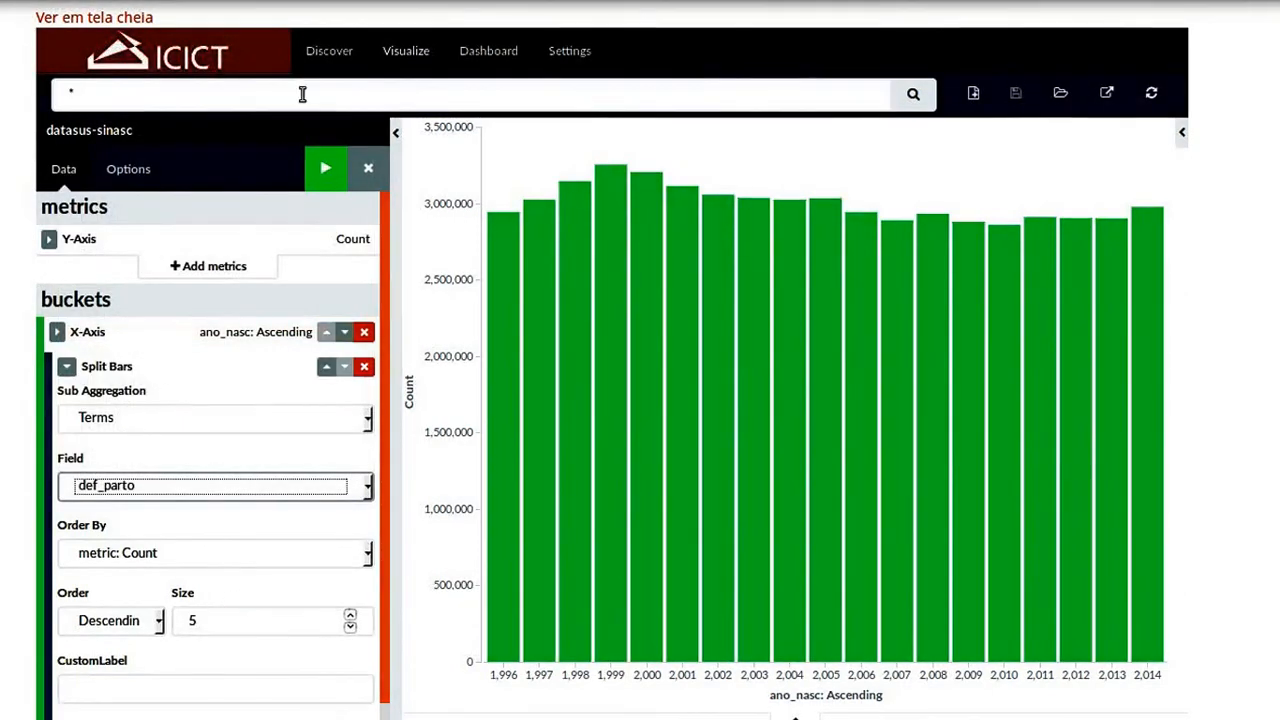
click(324, 167)
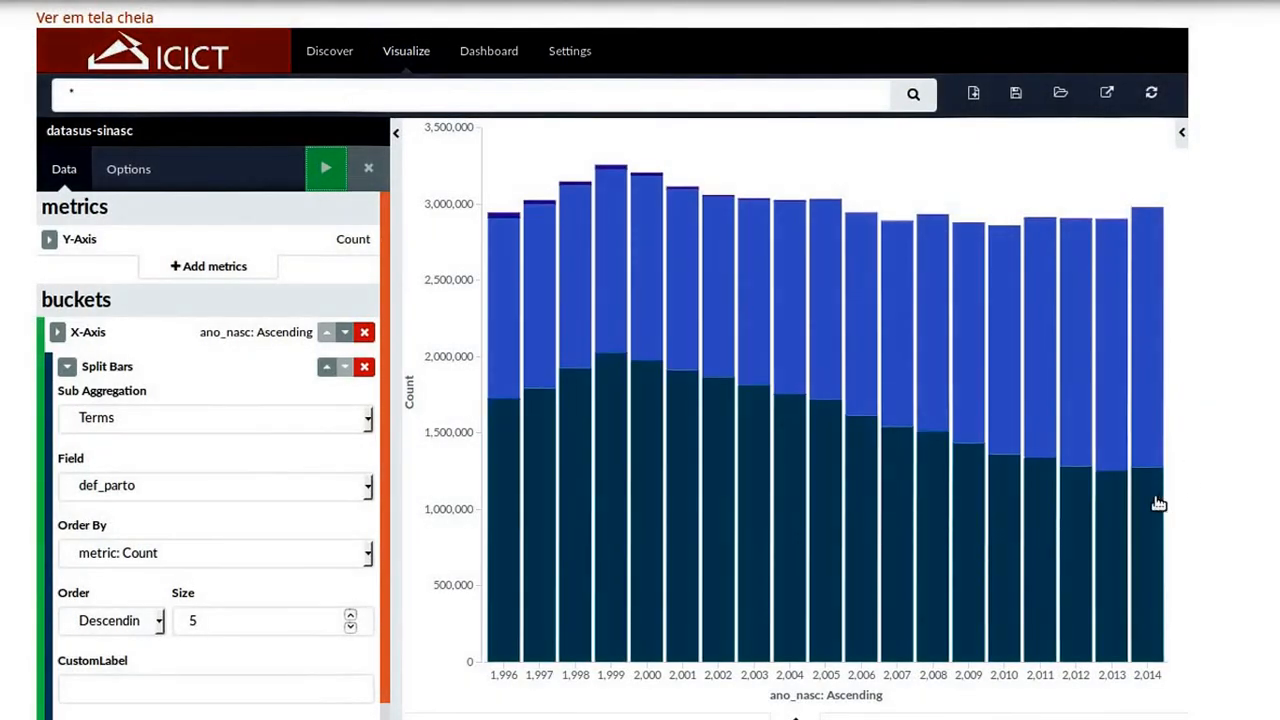
mouse_move(1152, 503)
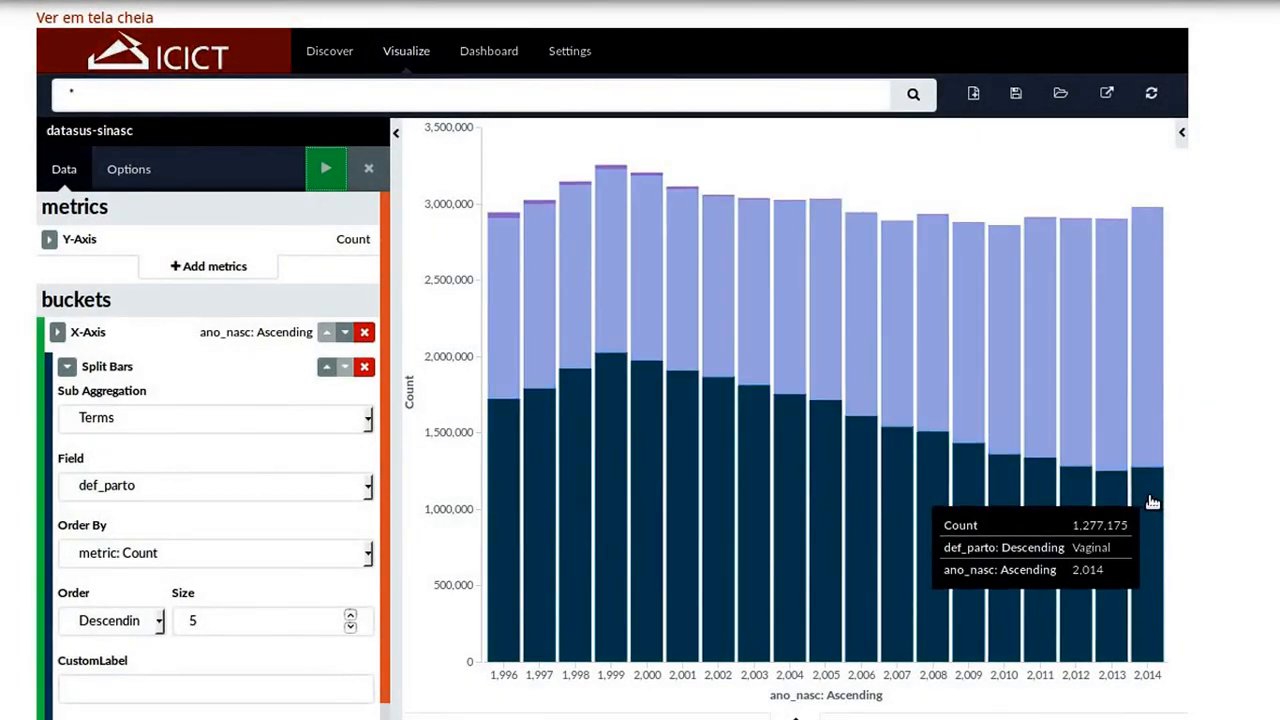